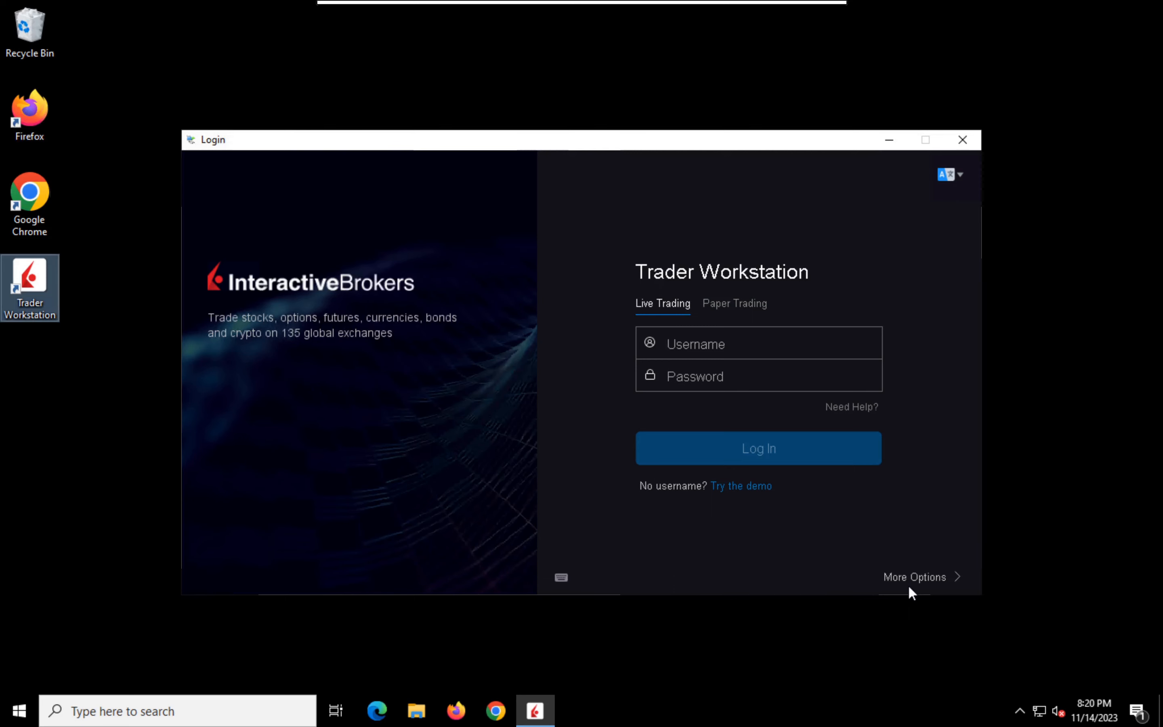
Step: Expand the extra login options and start the Individual demo with a demo e-mail address, declining contact about offers
left_click(909, 587)
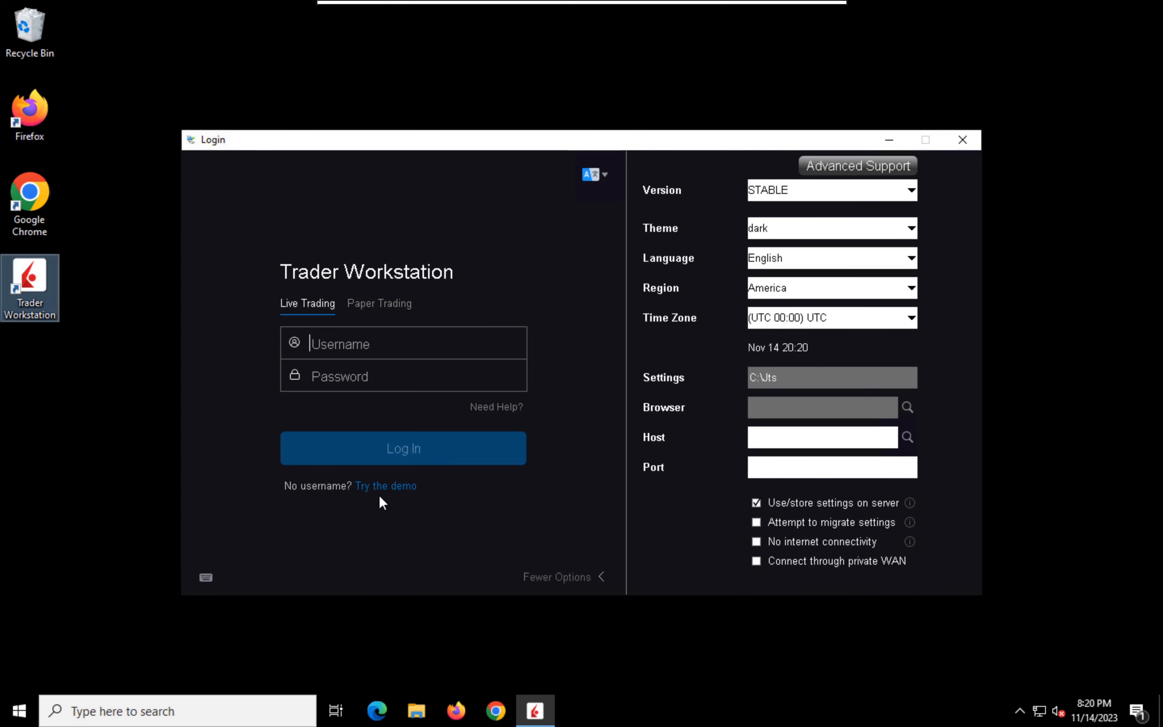
left_click(387, 487)
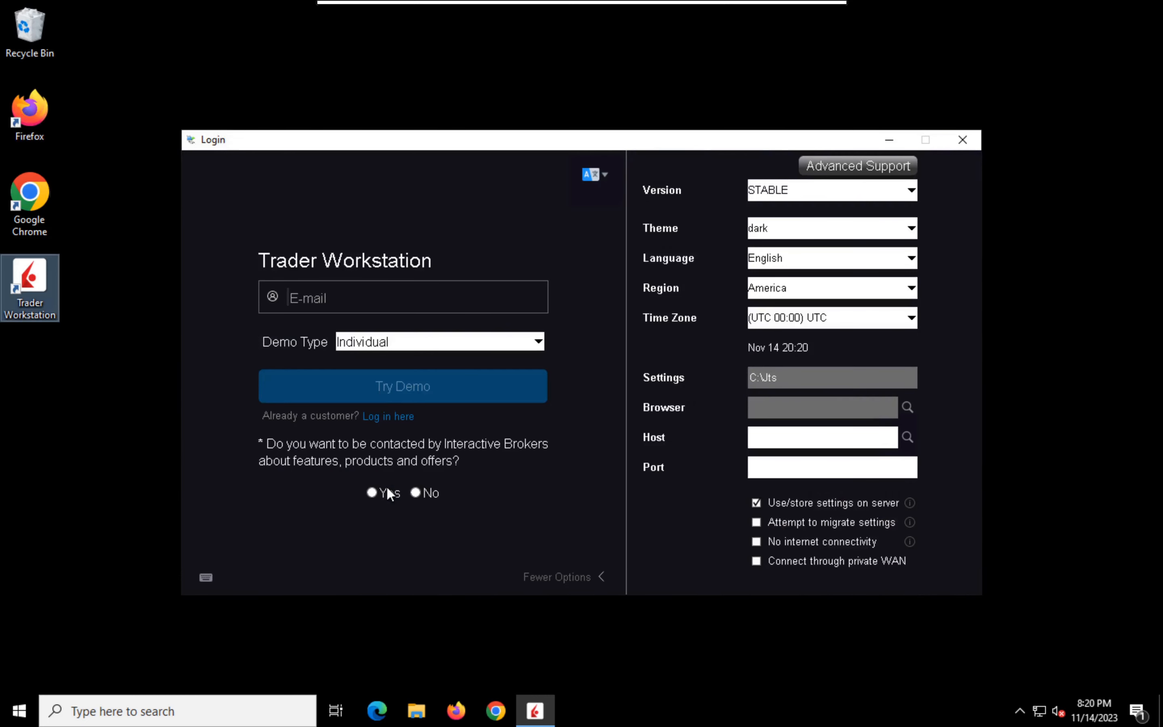
type("demo@demo.com")
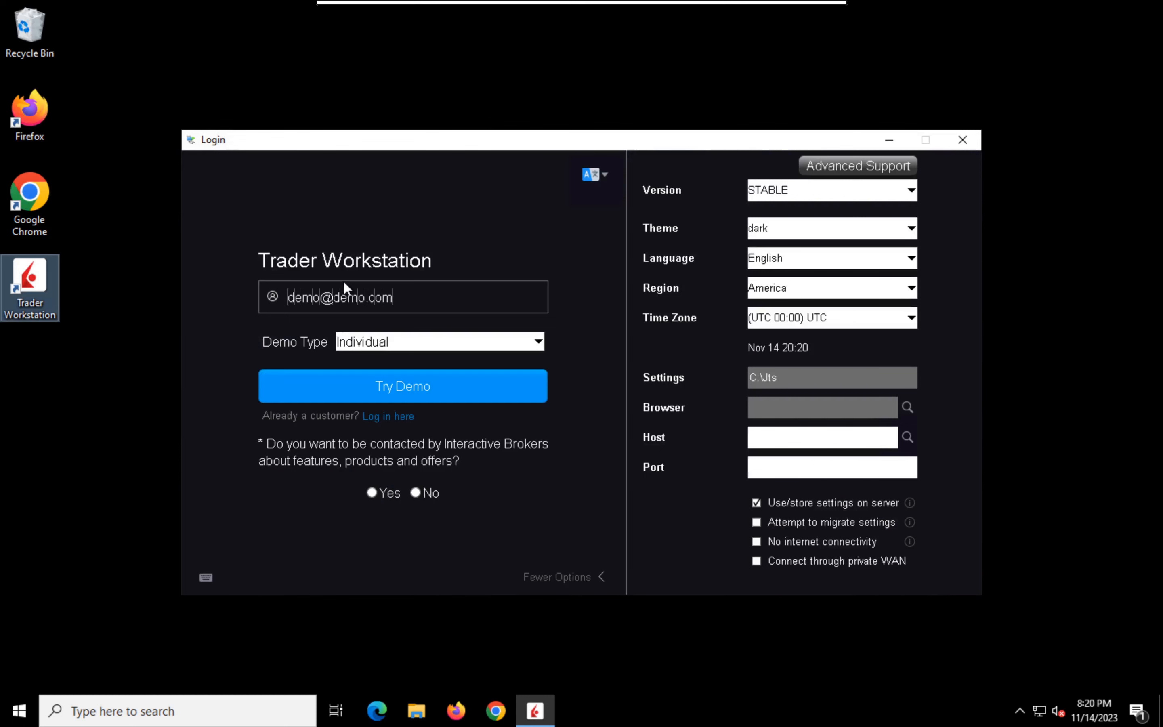
left_click(416, 492)
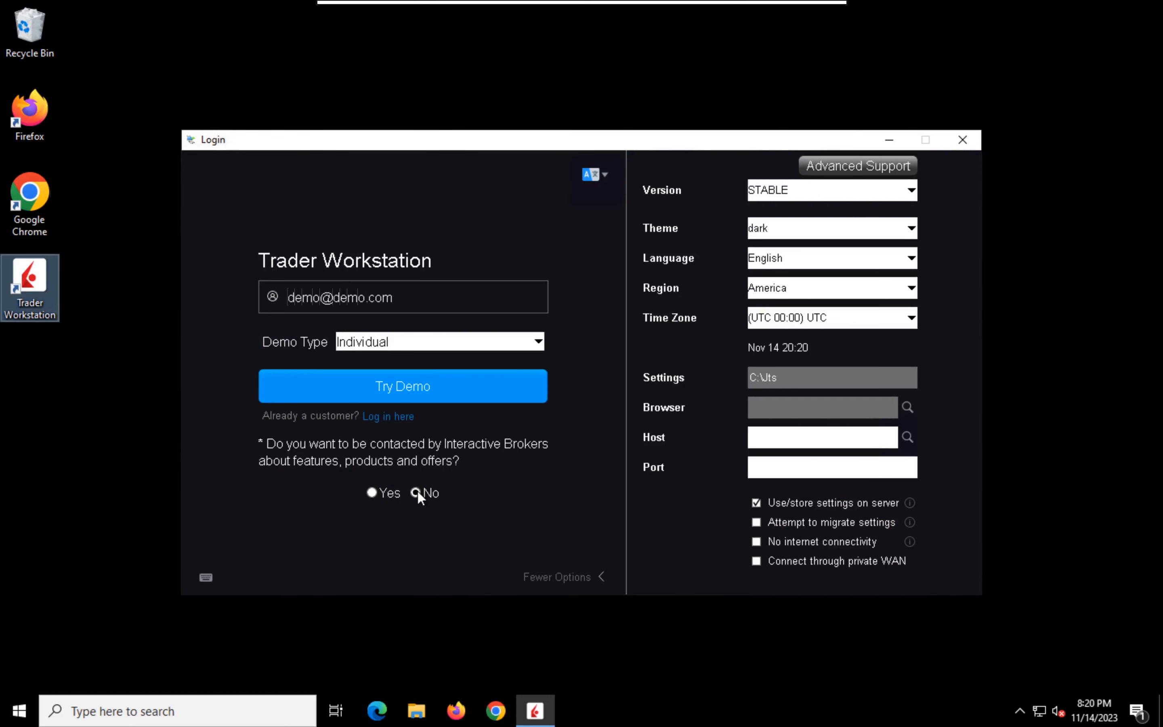
left_click(426, 389)
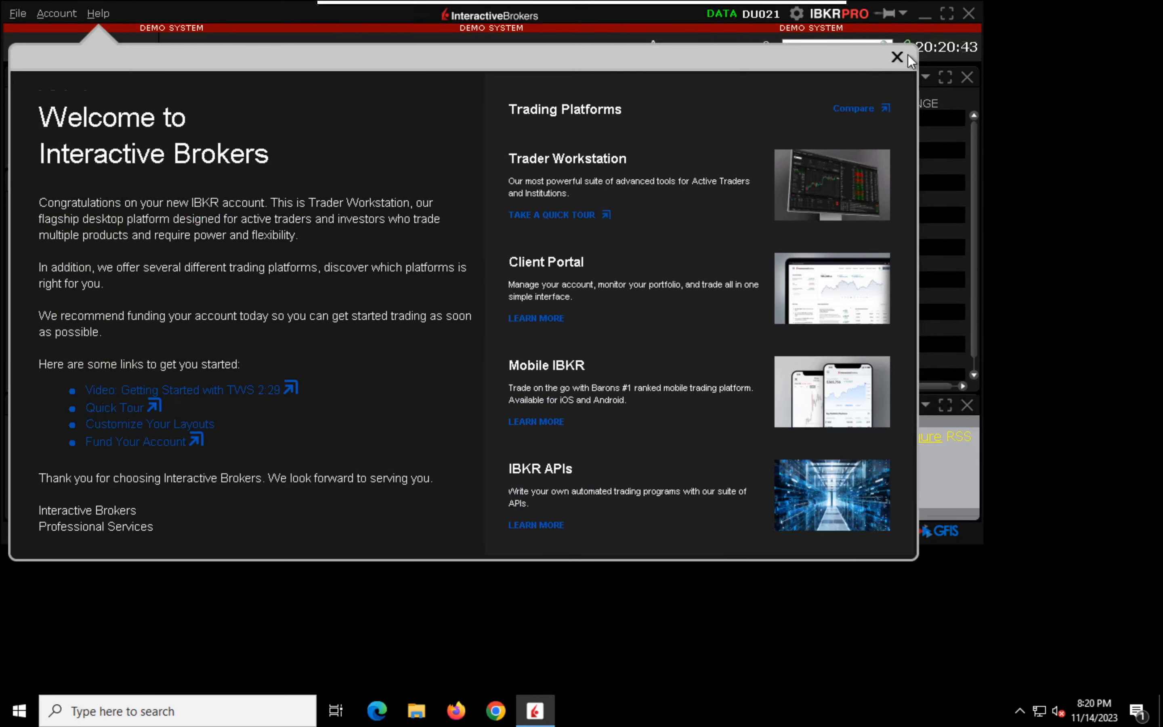
Step: Close the welcome window and show the Classic TWS layout in a maximized window
left_click(897, 58)
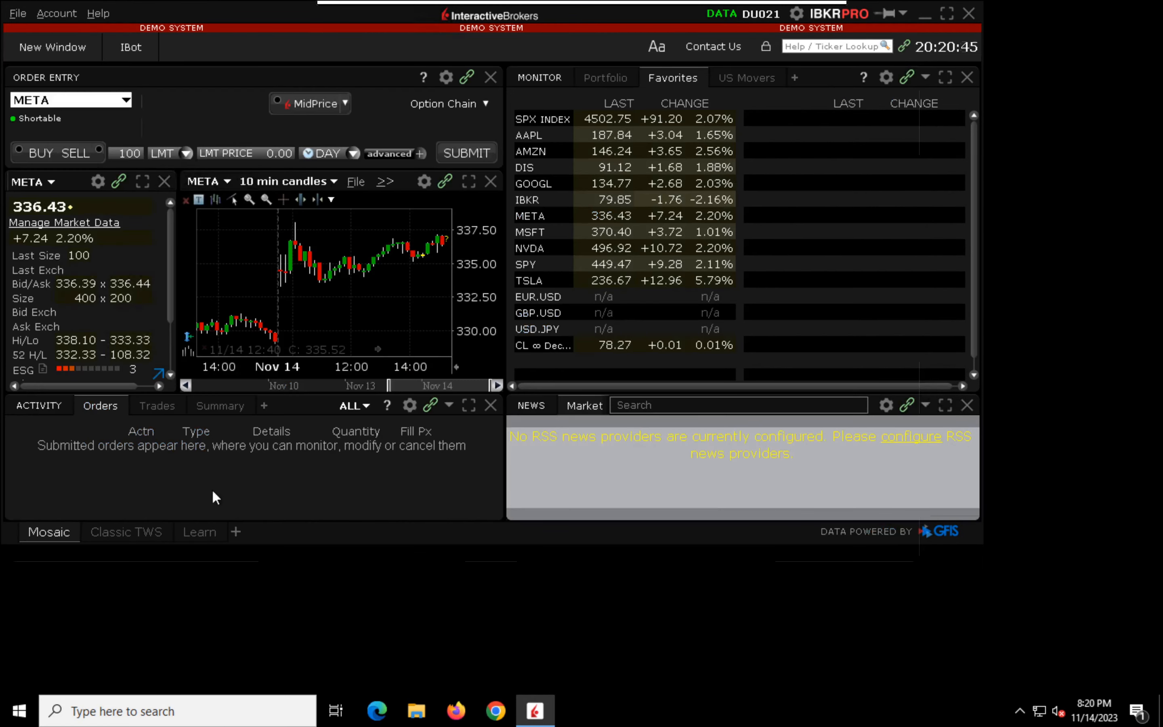
left_click(144, 529)
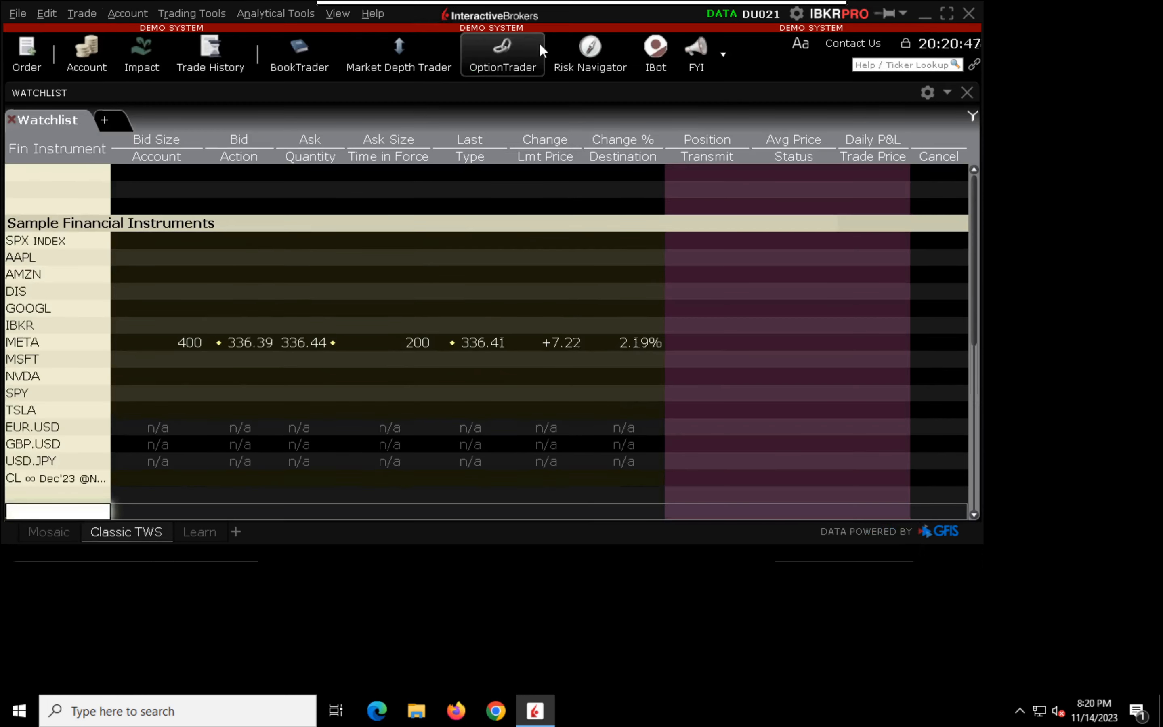
double_click(601, 18)
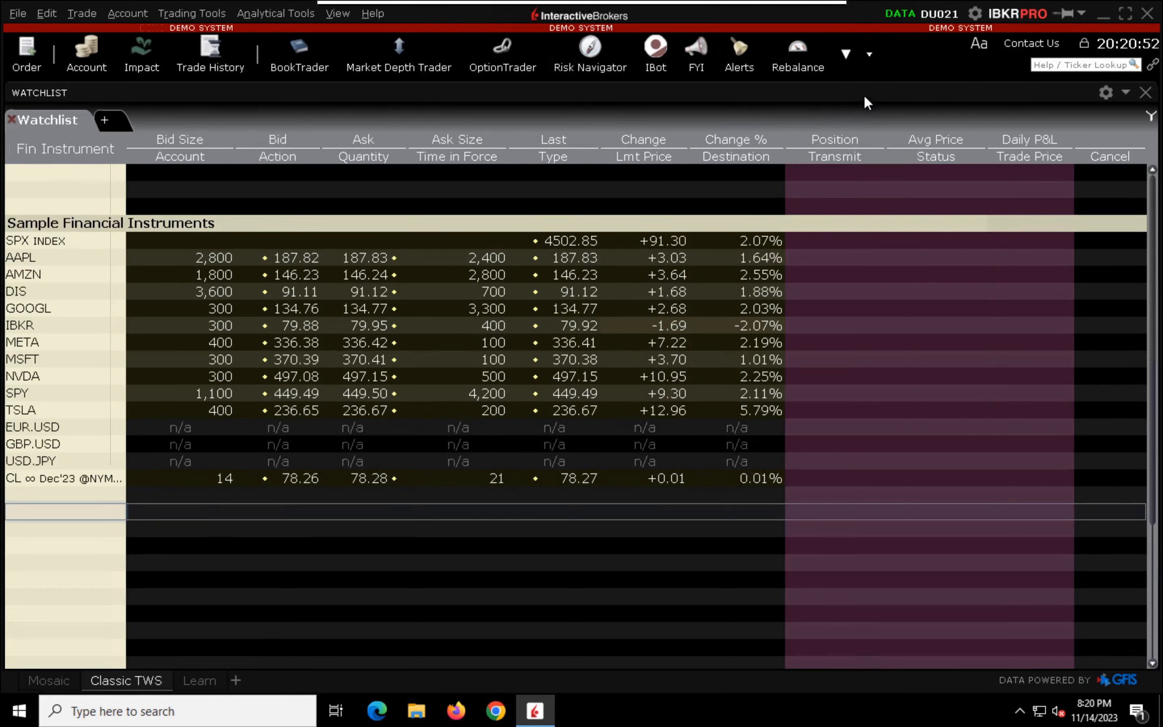
Step: Open the API Settings page of the Trader Workstation configuration and dismiss the Easy-Access Education tip
left_click(868, 56)
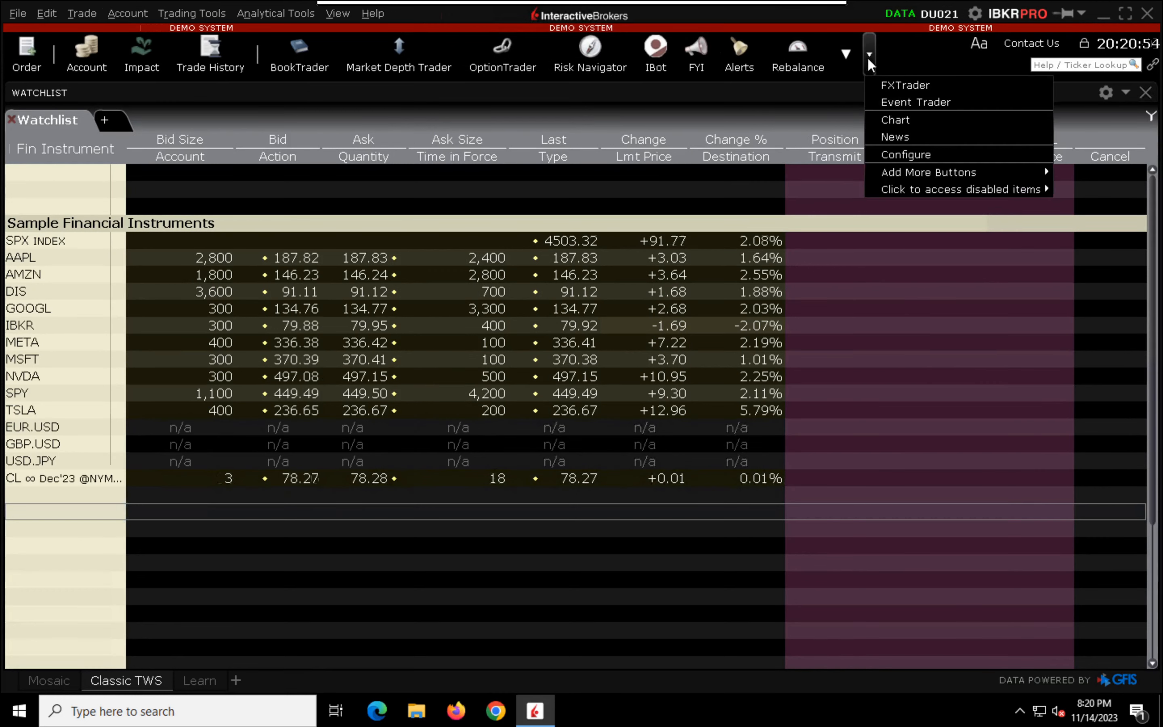
left_click(873, 154)
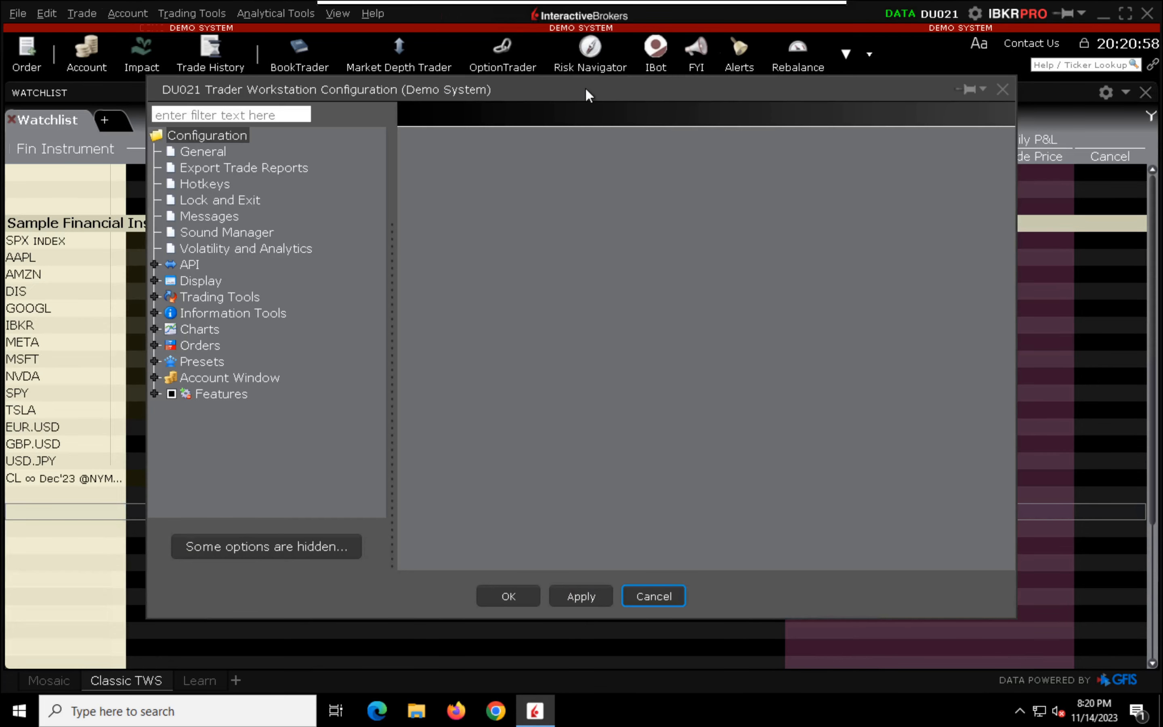
left_click_drag(585, 88, 730, 22)
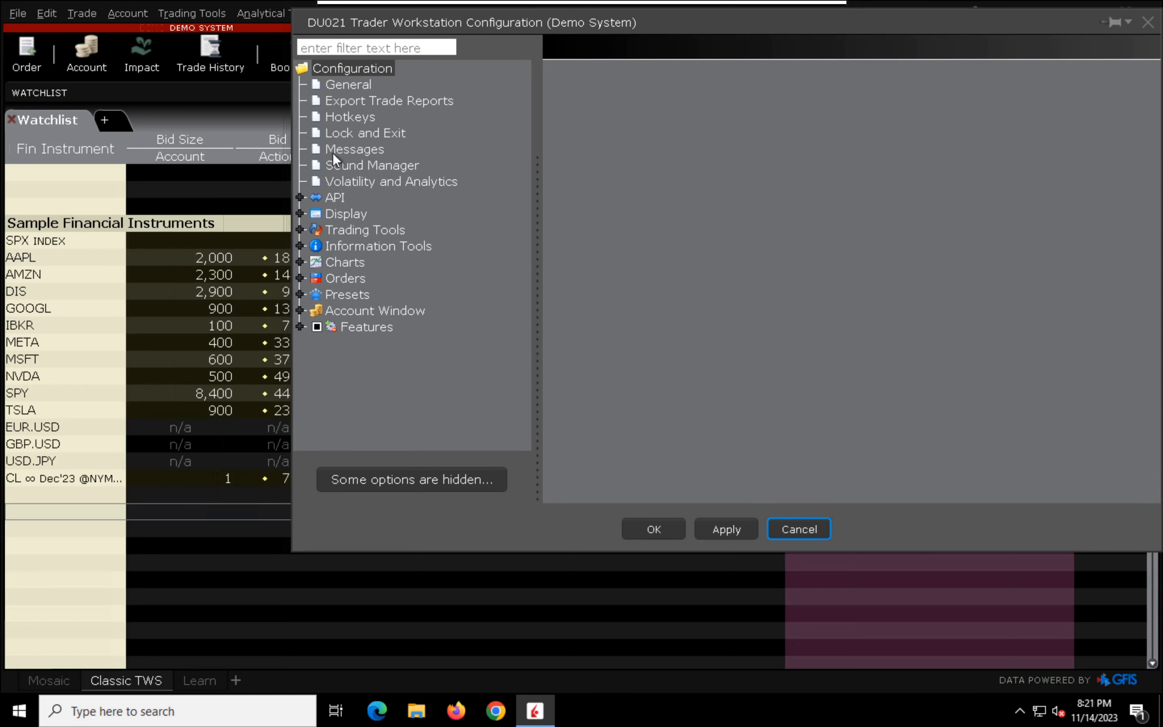
left_click(300, 198)
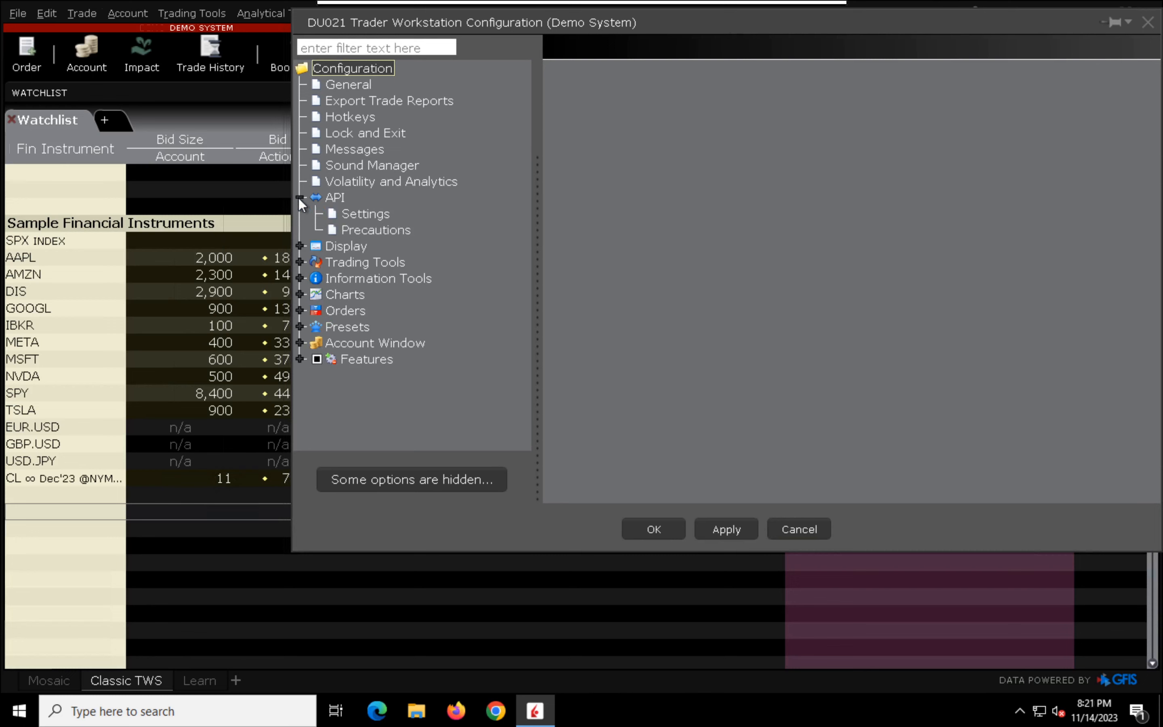
left_click(372, 215)
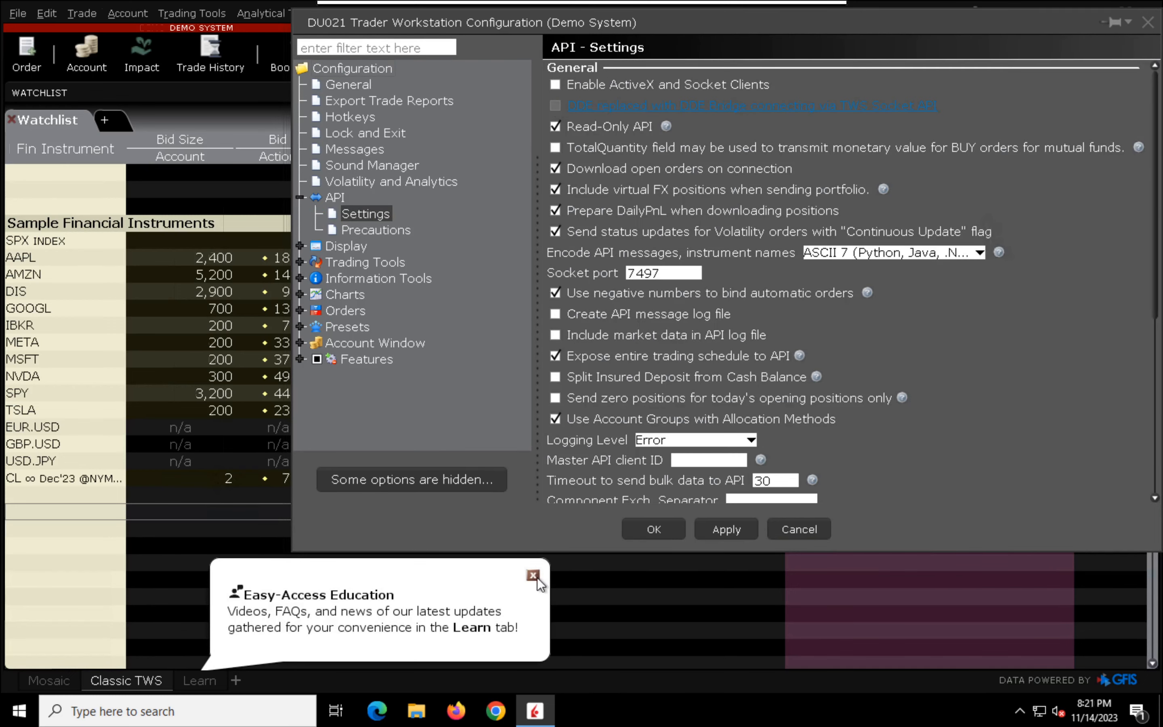
left_click(533, 576)
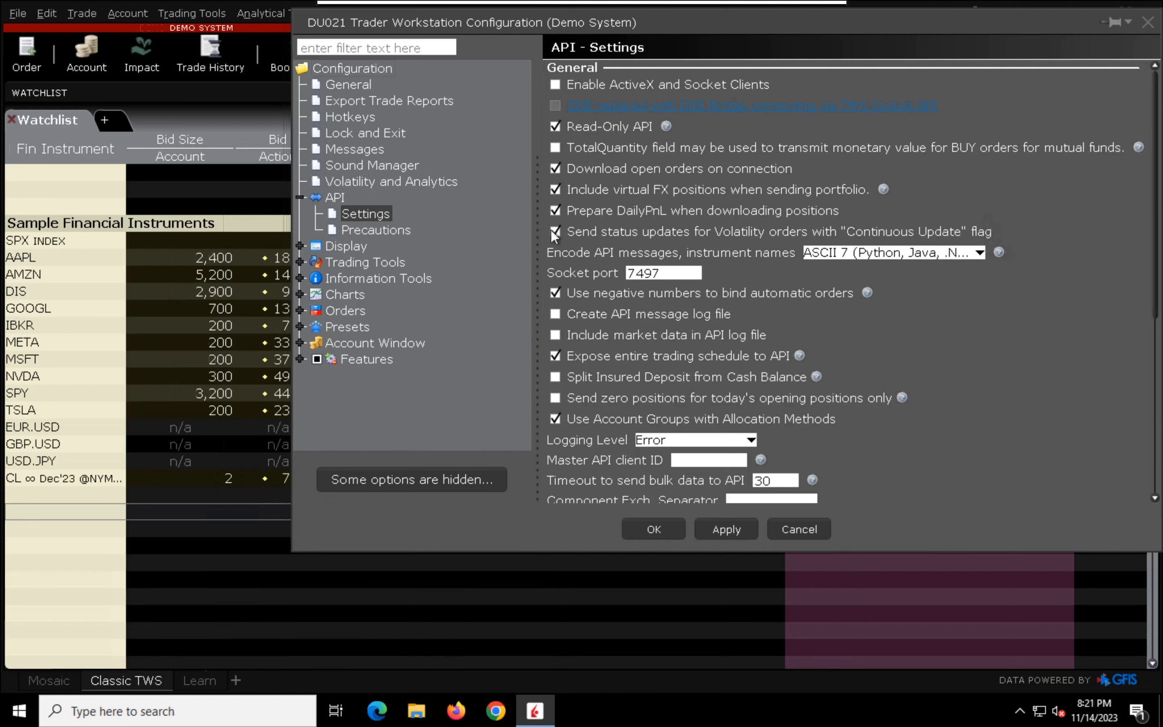
Step: Enable ActiveX and Socket Clients, turn off Read-Only API, set the socket port to 7496, and save the API settings
left_click(555, 86)
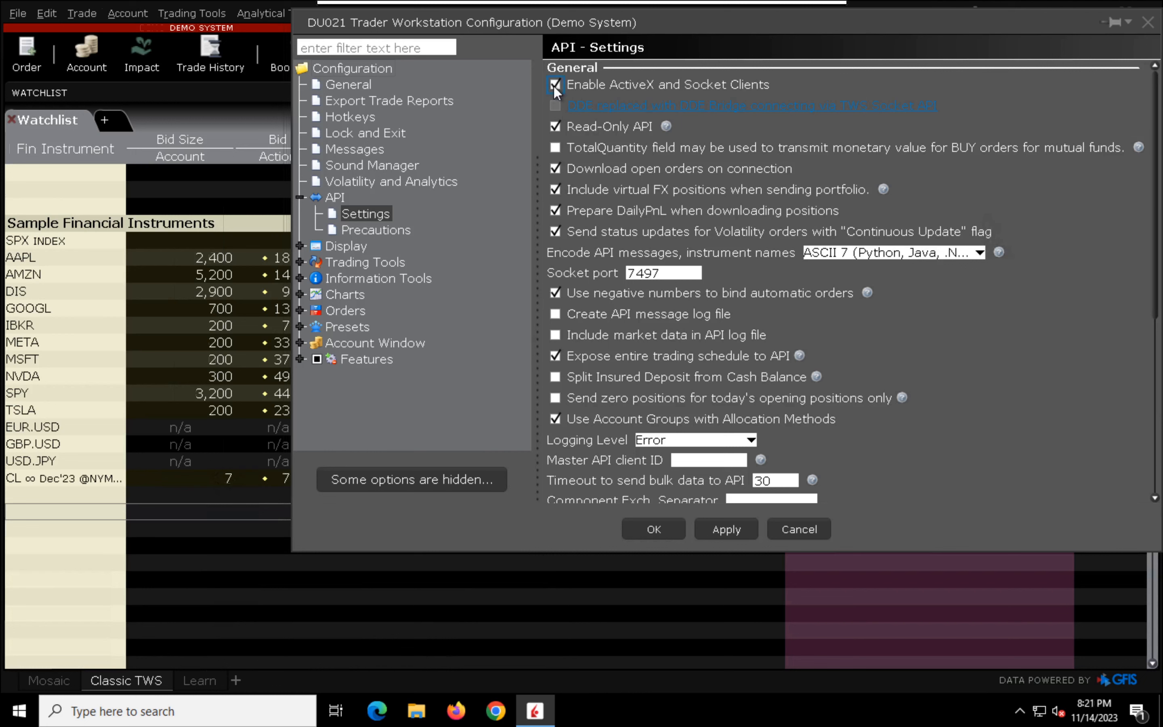
left_click(554, 127)
left_click(673, 275)
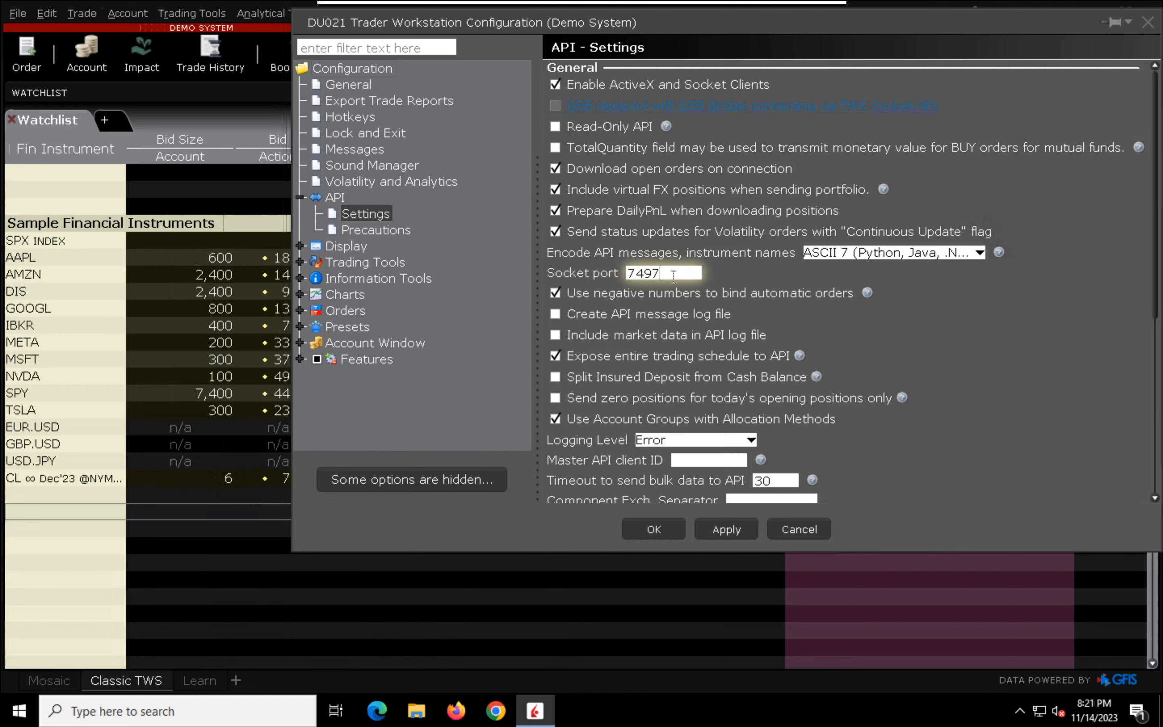
key("BackSpace")
type("6")
left_click(1156, 488)
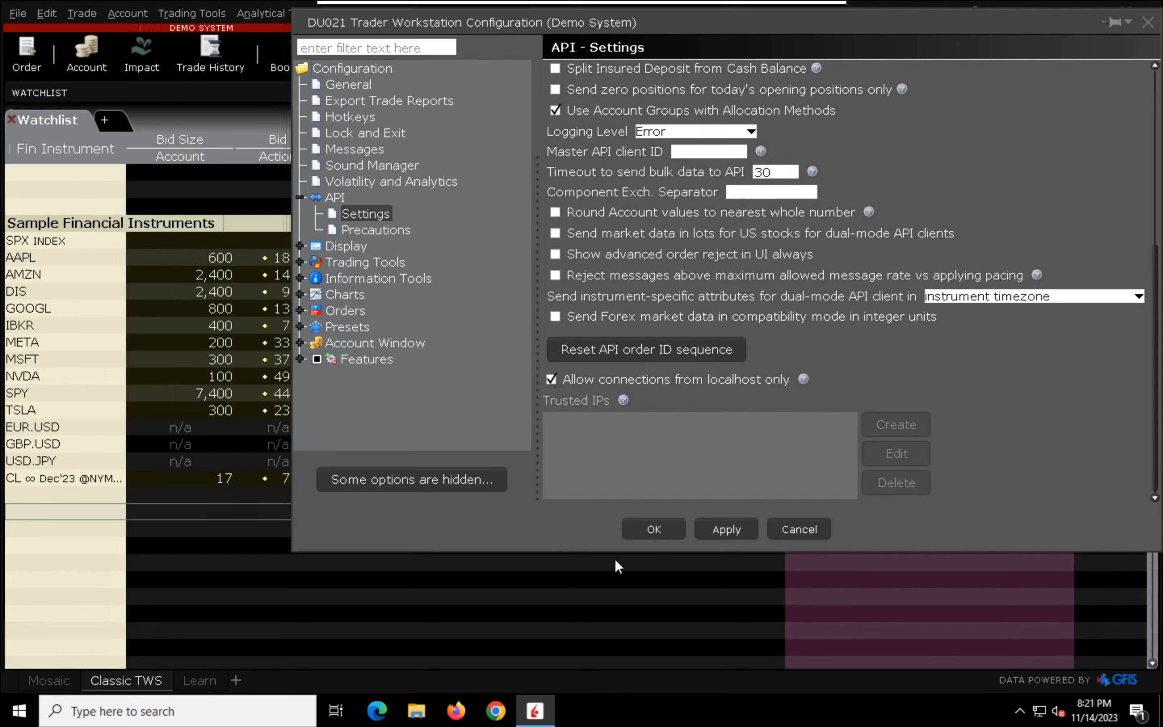
left_click(659, 524)
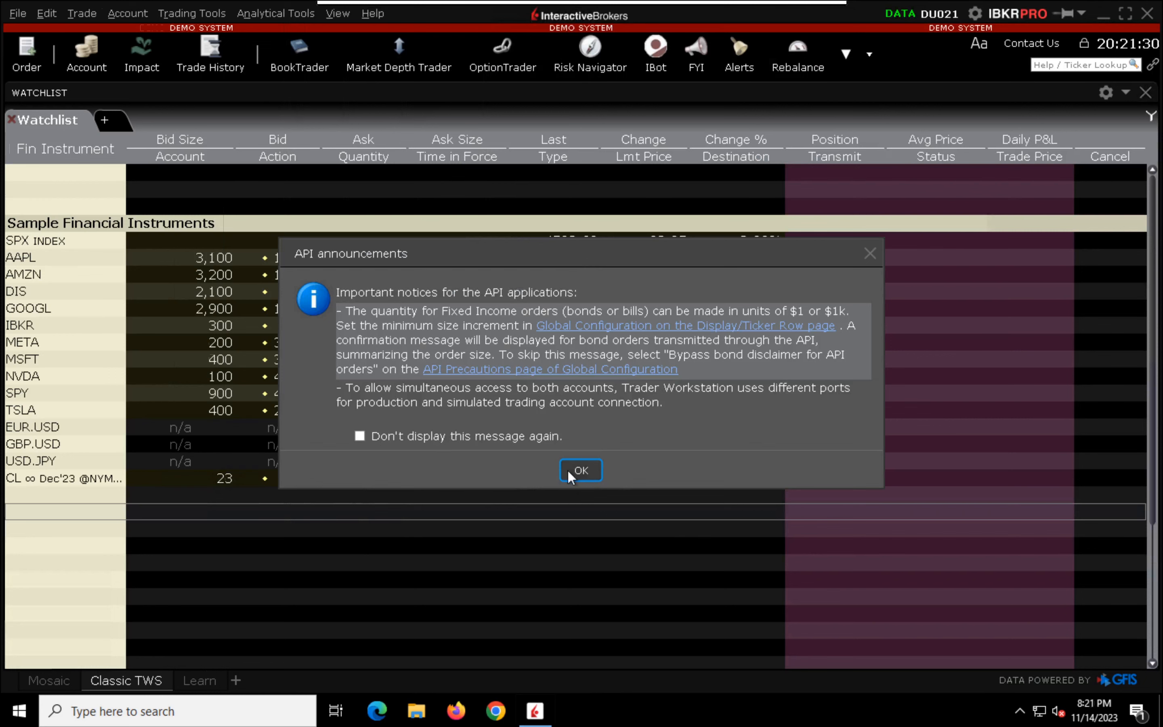
left_click(579, 469)
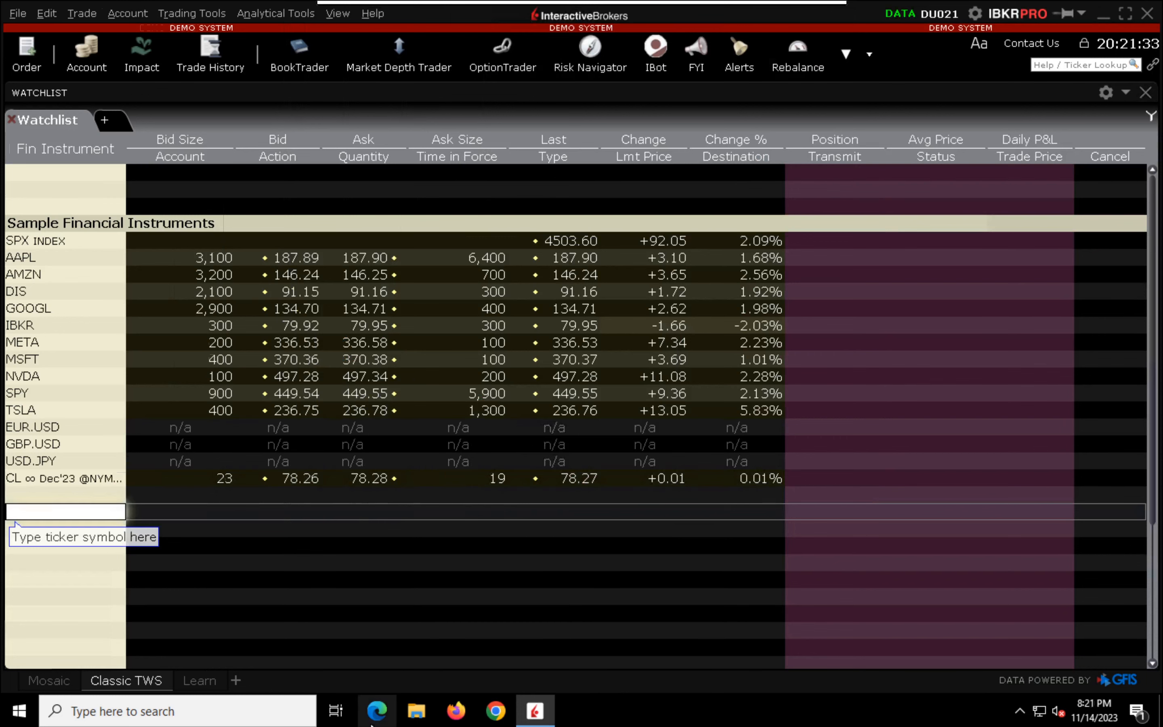
Step: Switch to Microsoft Edge, go to quantdroid.com and open the site's Try Out app
left_click(377, 711)
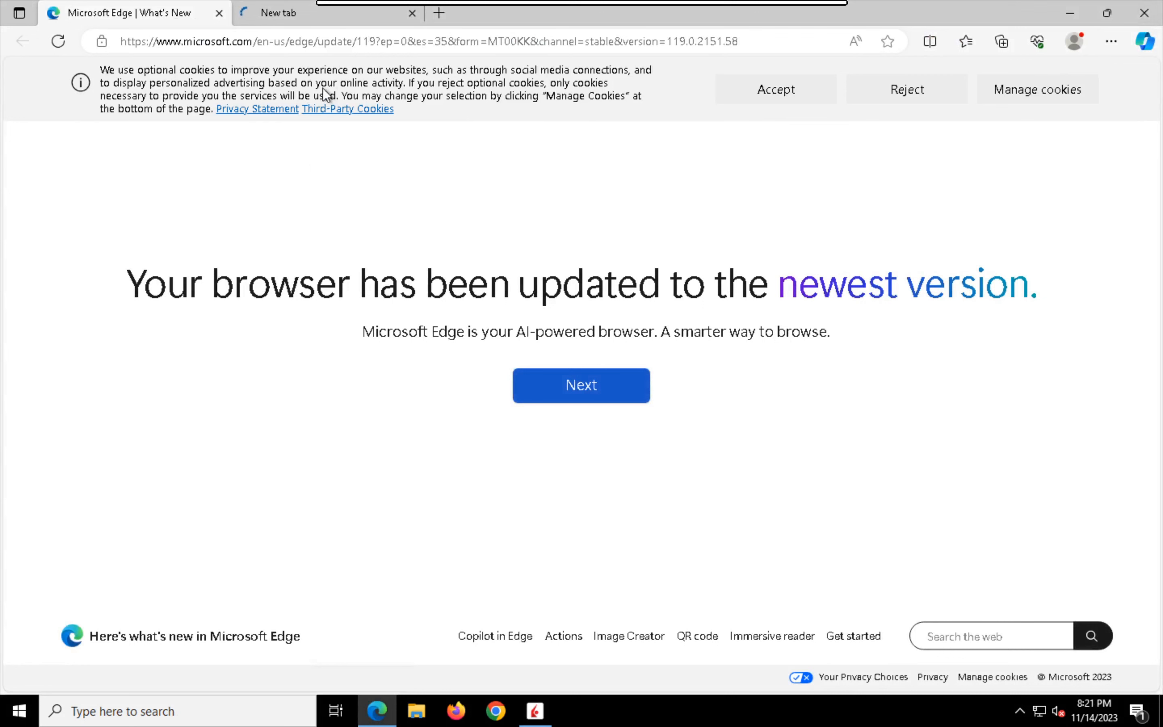
left_click(332, 40)
type("quantdroid.com")
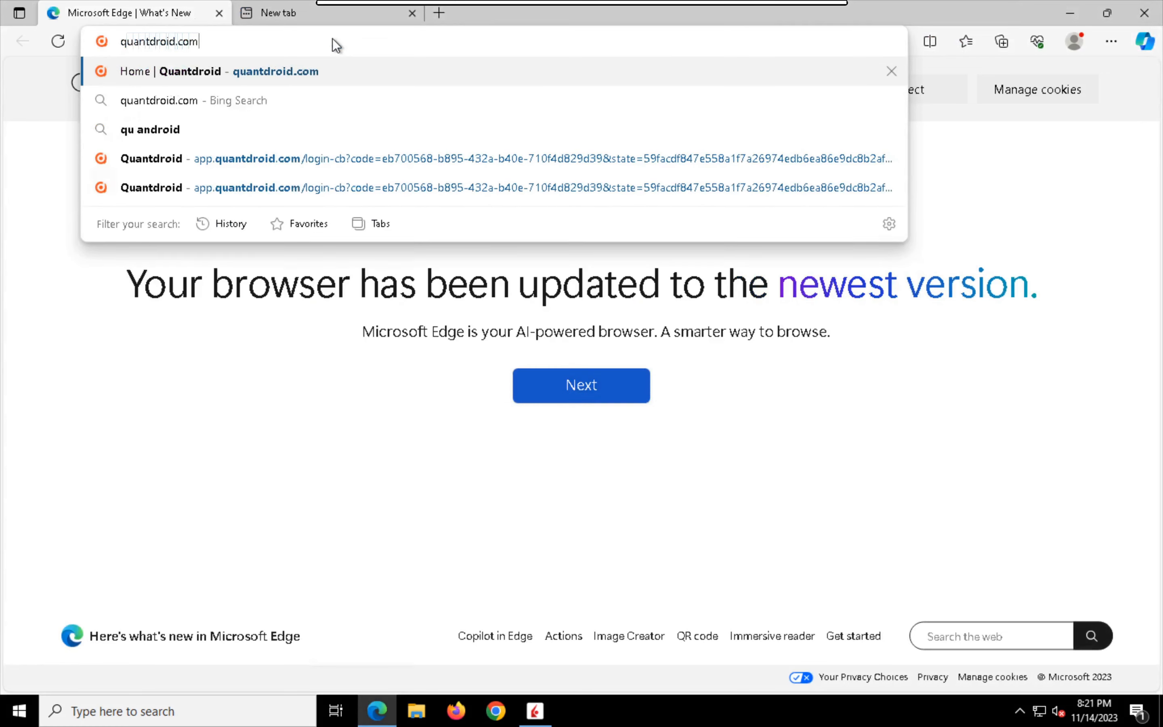
key("Return")
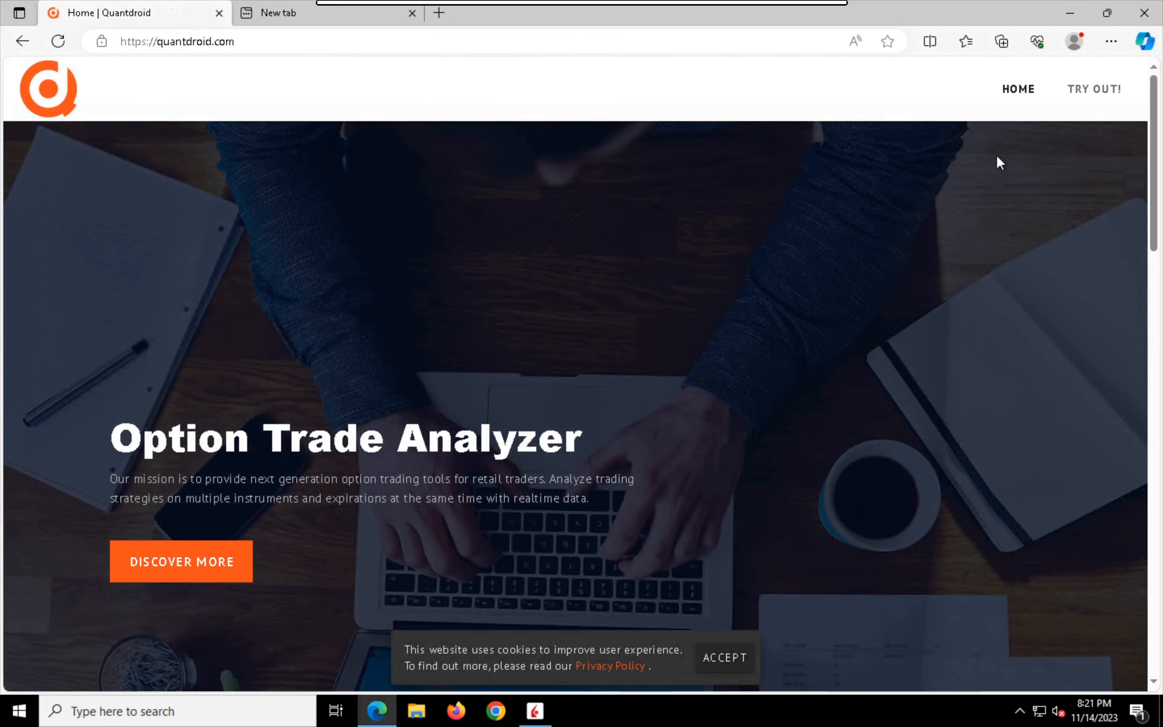
left_click(1090, 93)
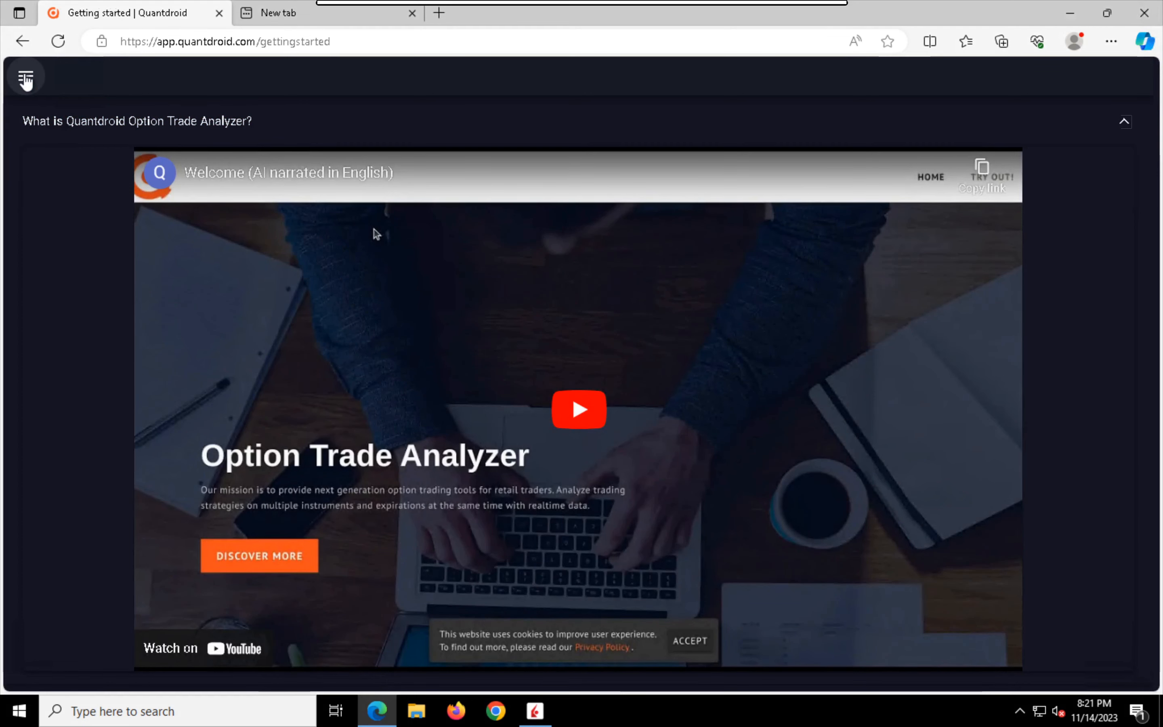
Step: Find the bridge installation instructions in the Quantdroid settings and download qdbridge-1.1.2-x64_windows.zip
left_click(26, 78)
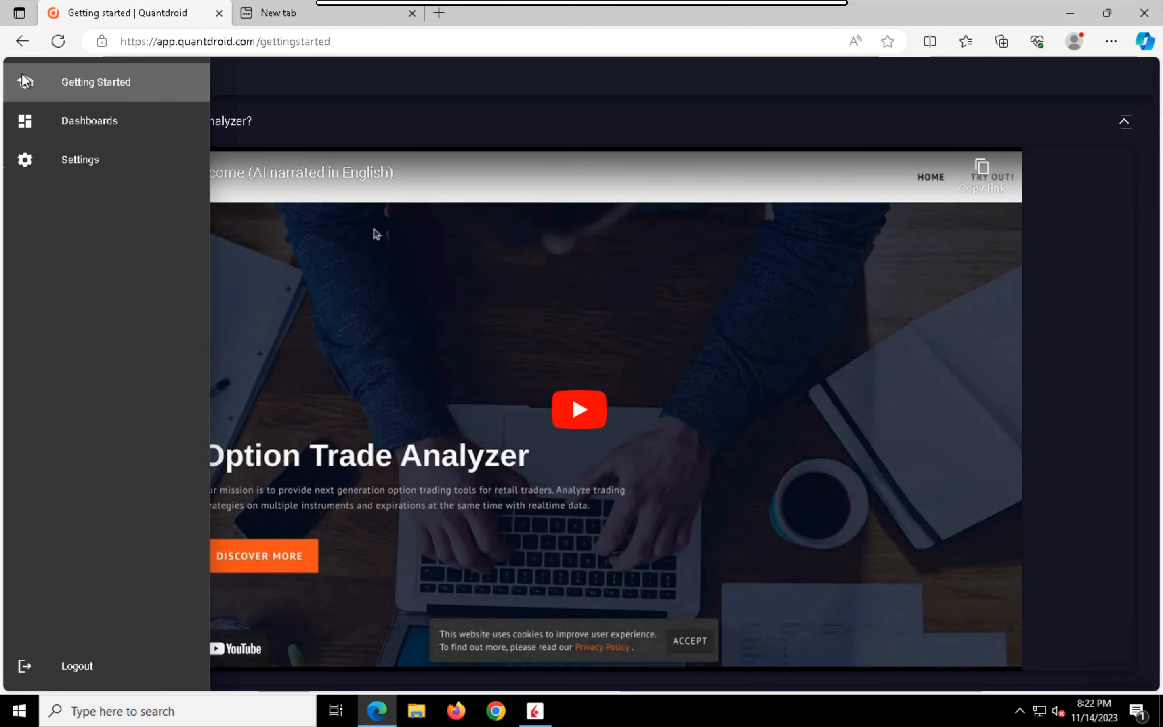
left_click(131, 164)
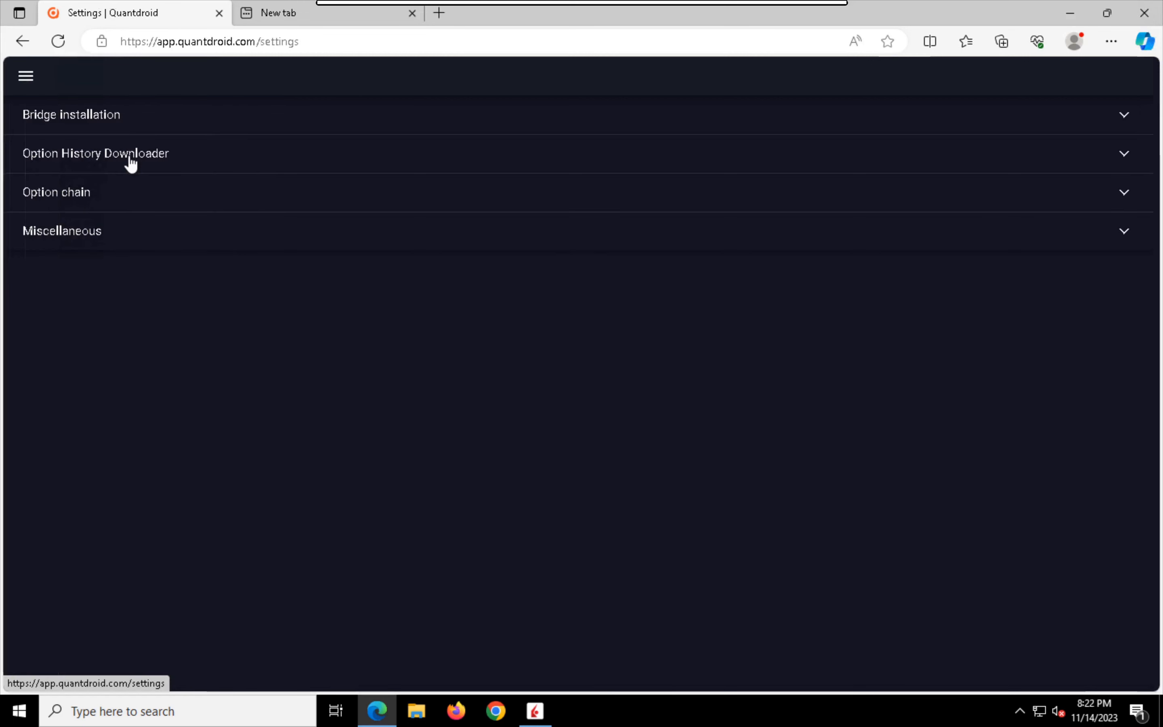
left_click(119, 118)
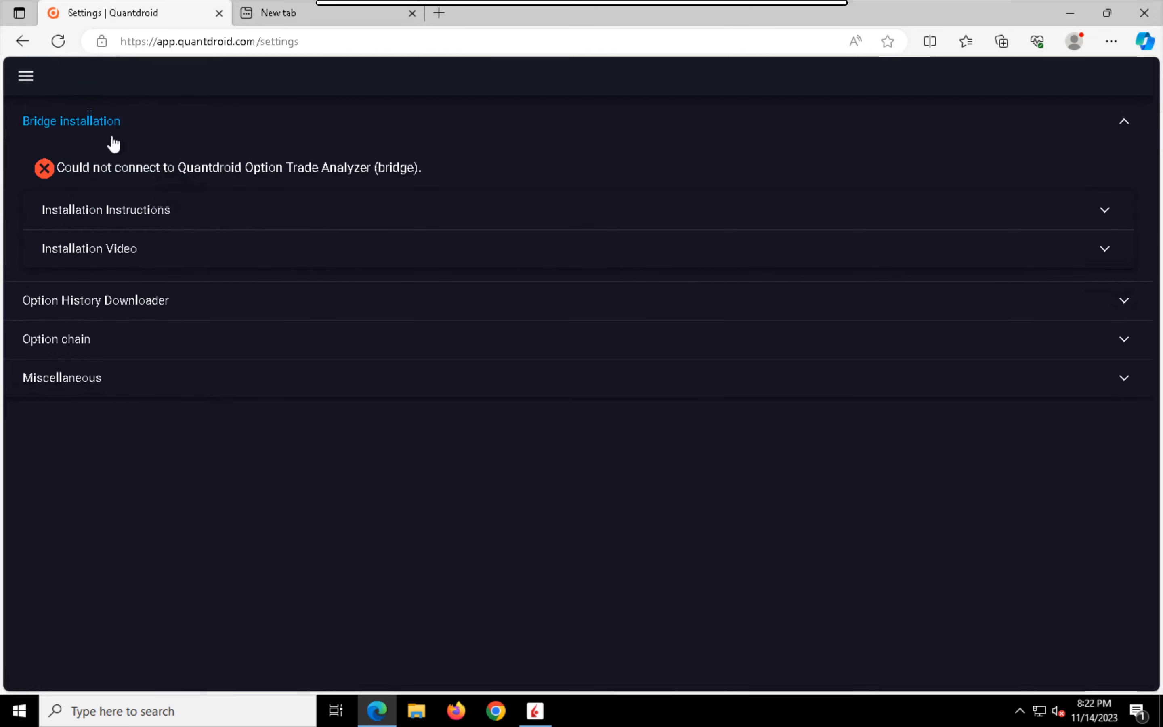
left_click(203, 222)
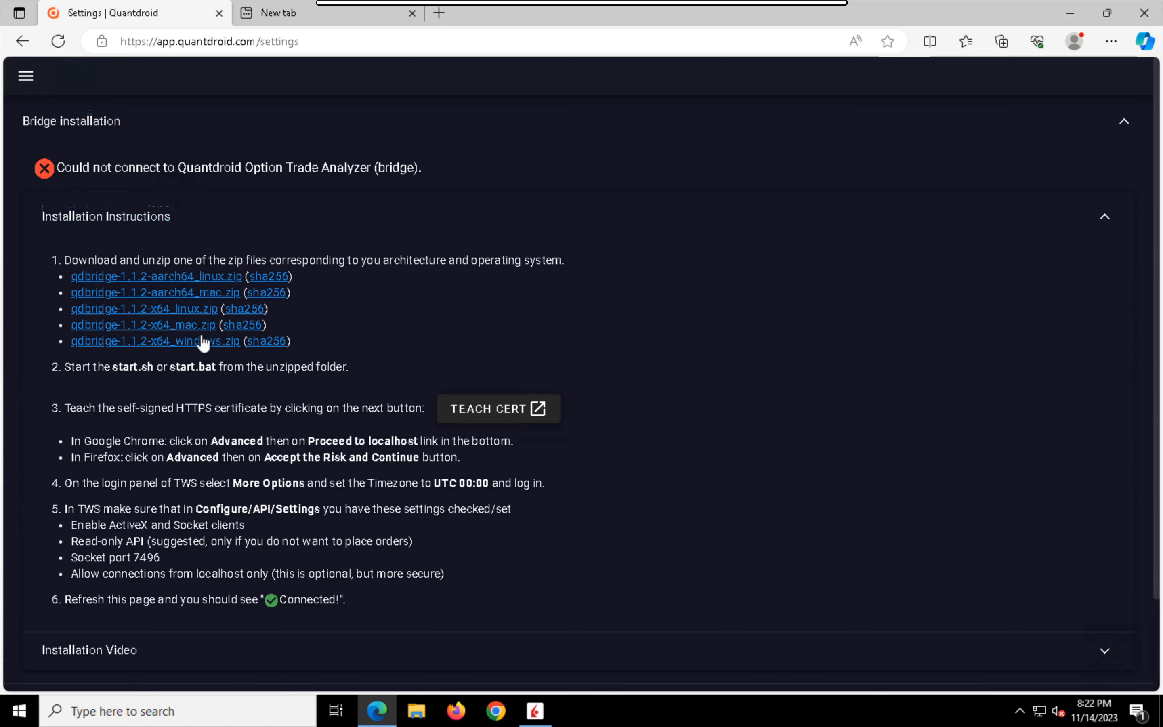
left_click(191, 343)
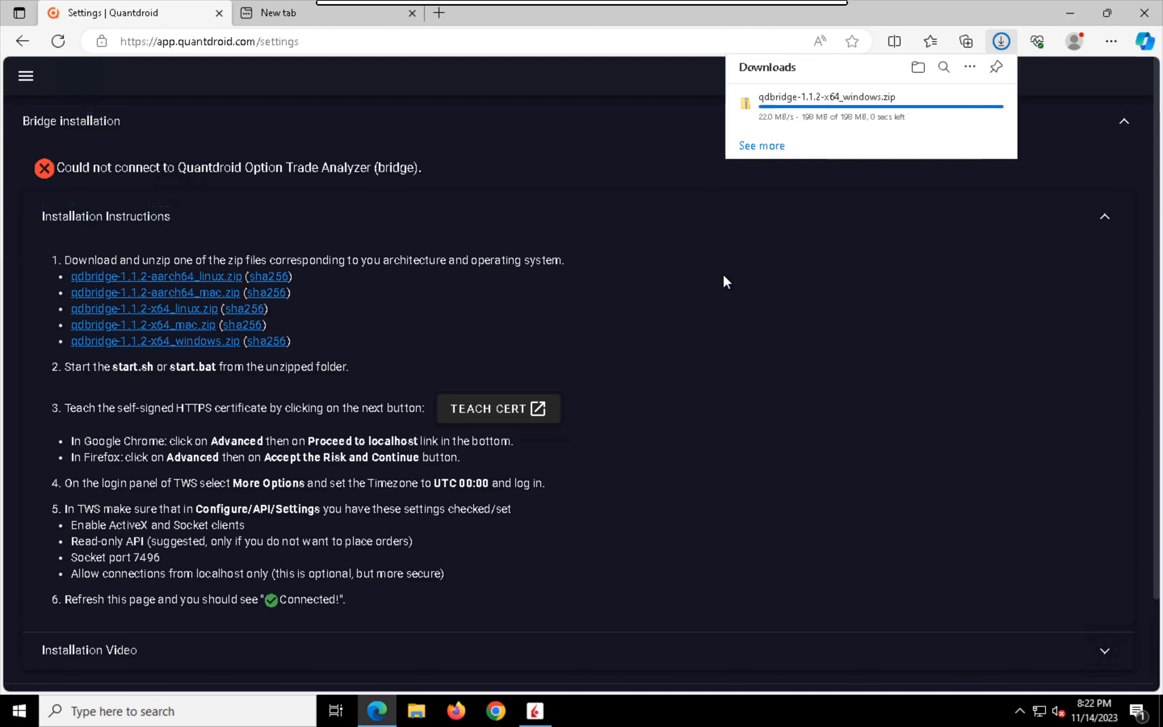
Step: In File Explorer, extract the qdbridge-1.1.2-x64_windows archive directly into the Downloads folder
left_click(418, 717)
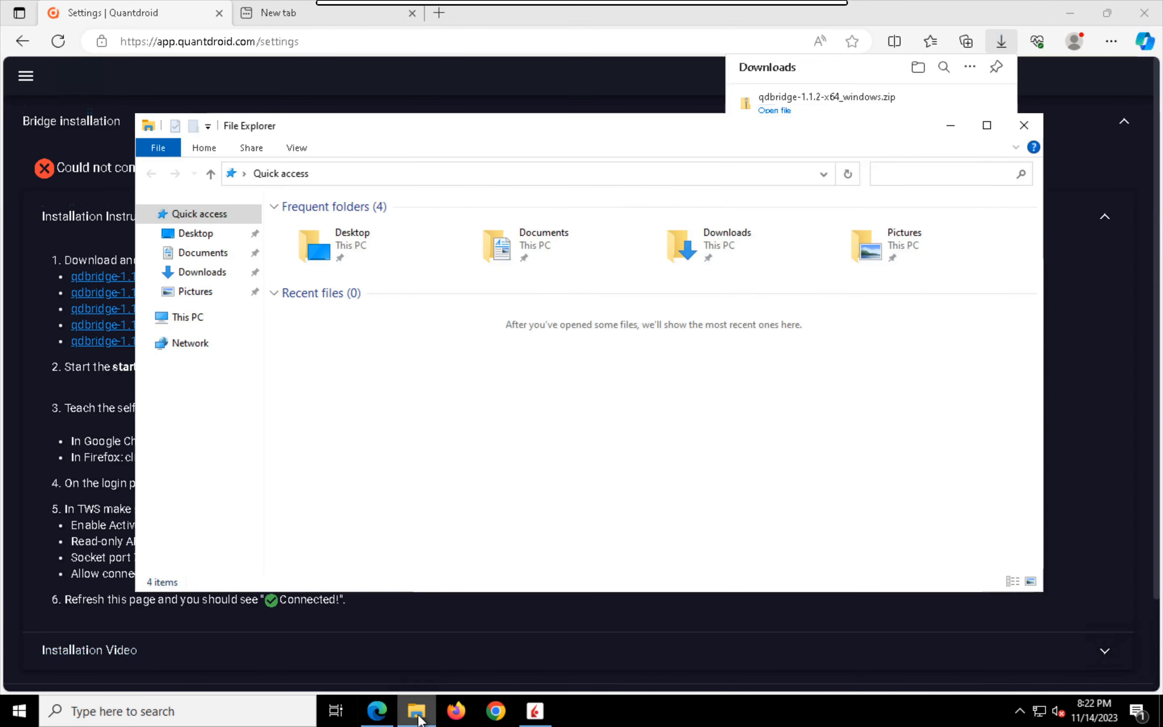
double_click(728, 243)
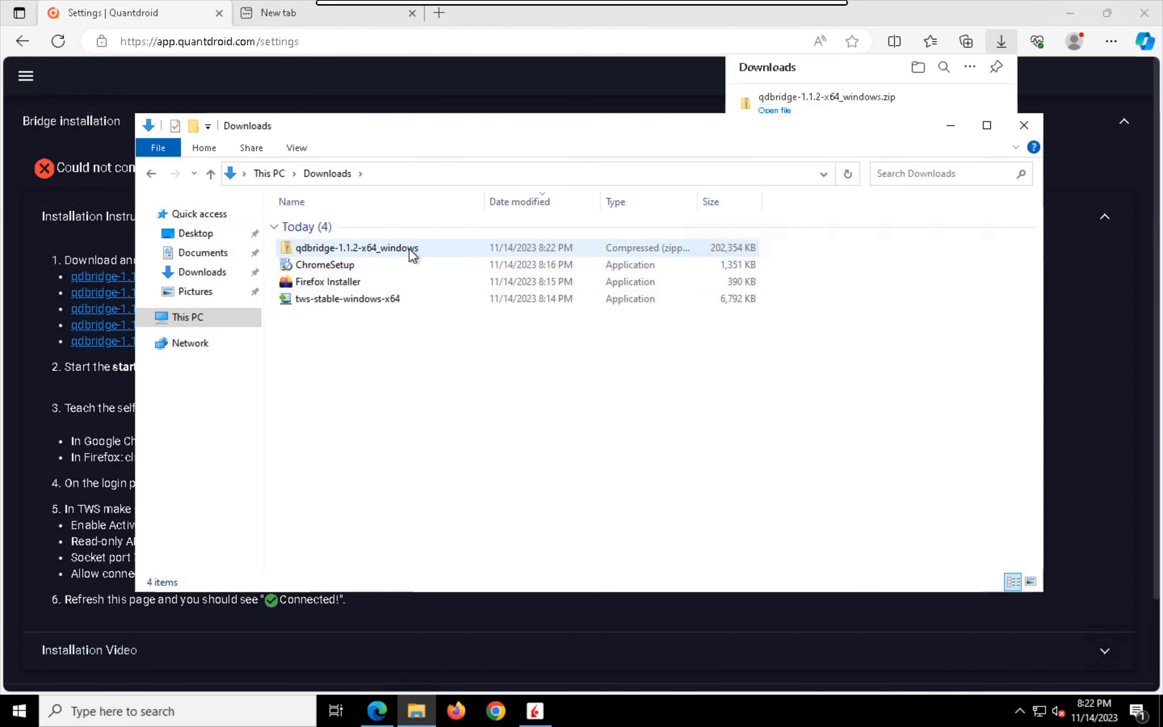
right_click(409, 248)
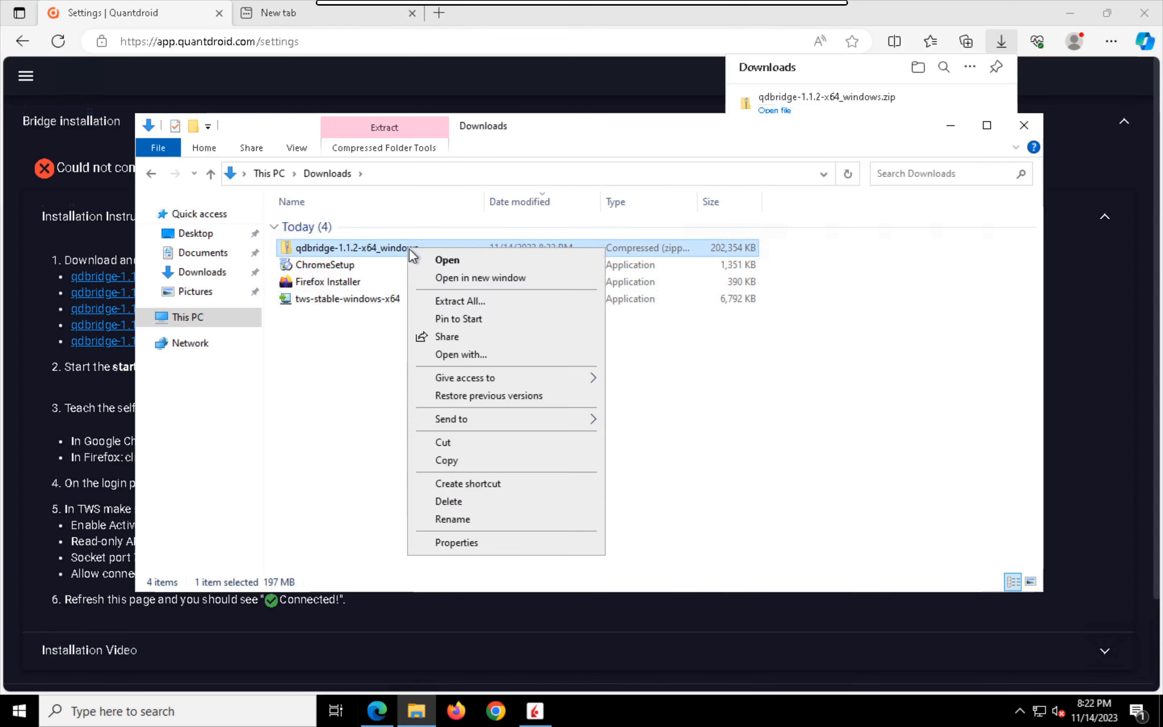
left_click(458, 303)
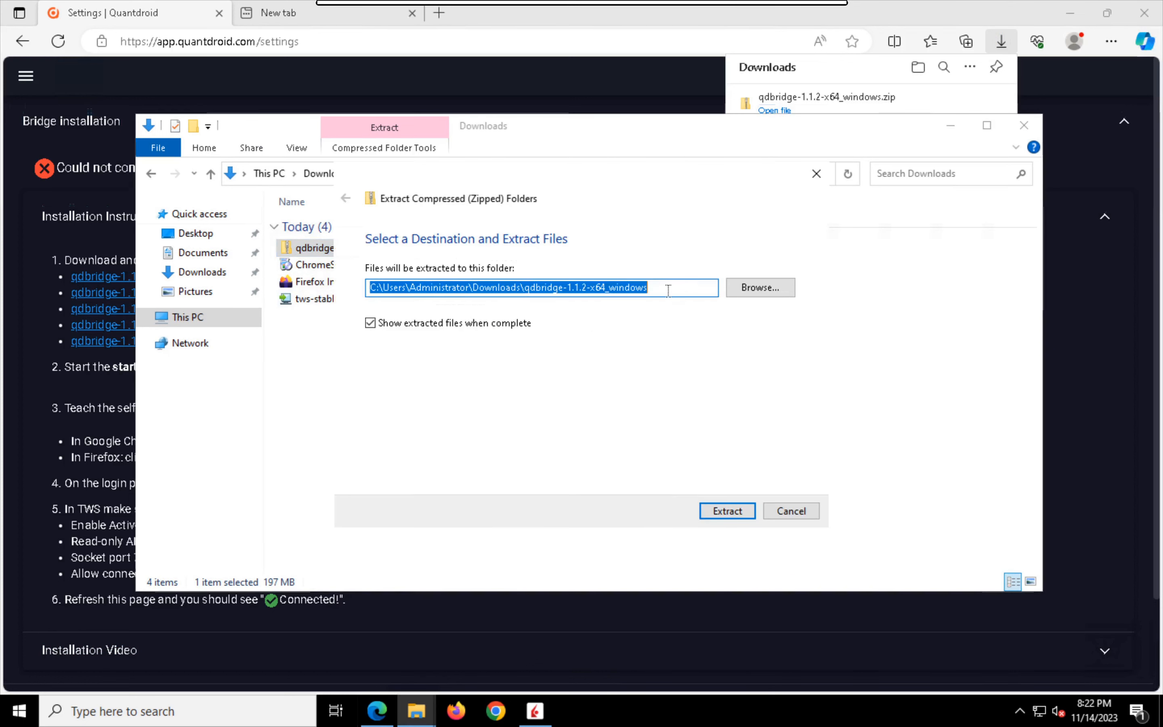
left_click(668, 290)
key("BackSpace")
key("BackSpace")
key("BackSpace")
key("BackSpace")
key("BackSpace")
key("BackSpace")
key("BackSpace")
key("BackSpace")
key("BackSpace")
key("BackSpace")
key("BackSpace")
key("BackSpace")
key("BackSpace")
key("BackSpace")
key("BackSpace")
key("BackSpace")
key("BackSpace")
key("BackSpace")
key("BackSpace")
key("BackSpace")
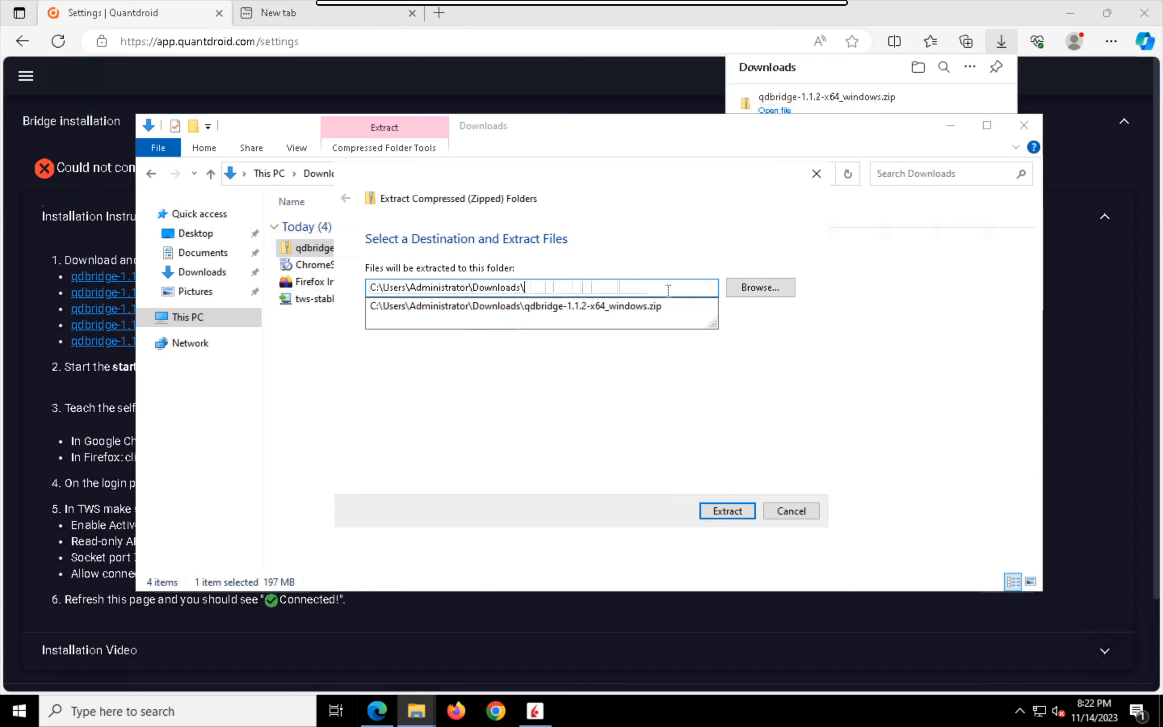
key("Return")
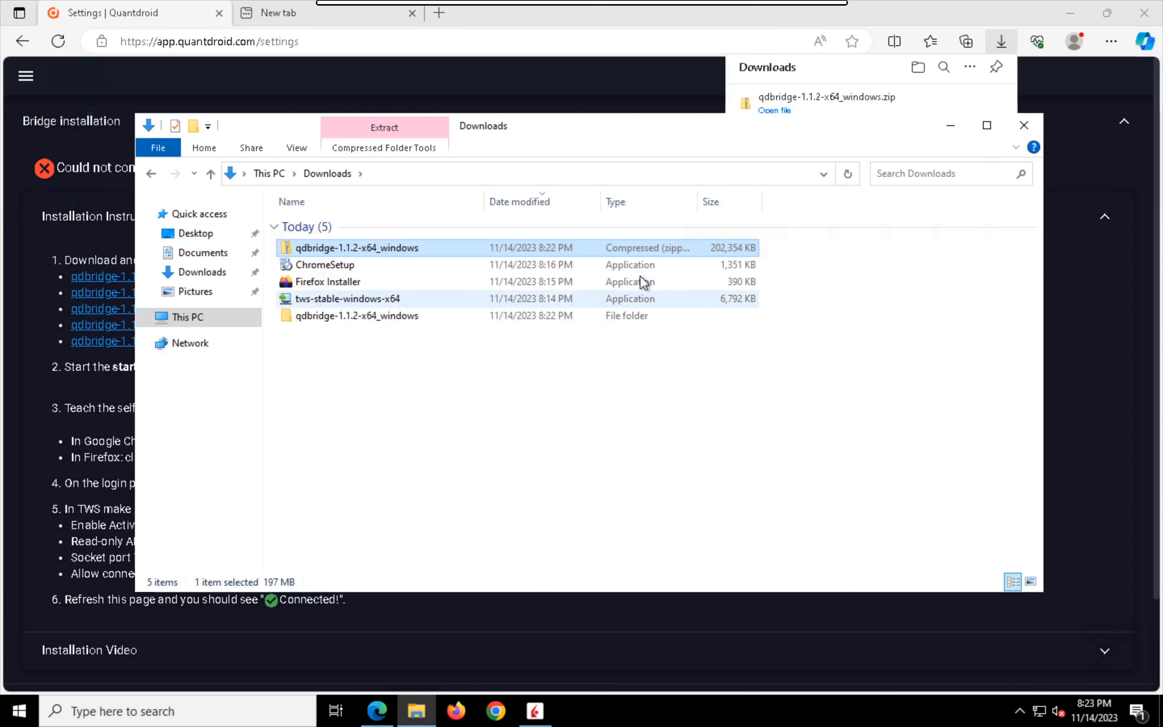
Step: Run start.bat from the extracted qdbridge-1.1.2-x64_windows folder, allowing it past the SmartScreen block
double_click(420, 315)
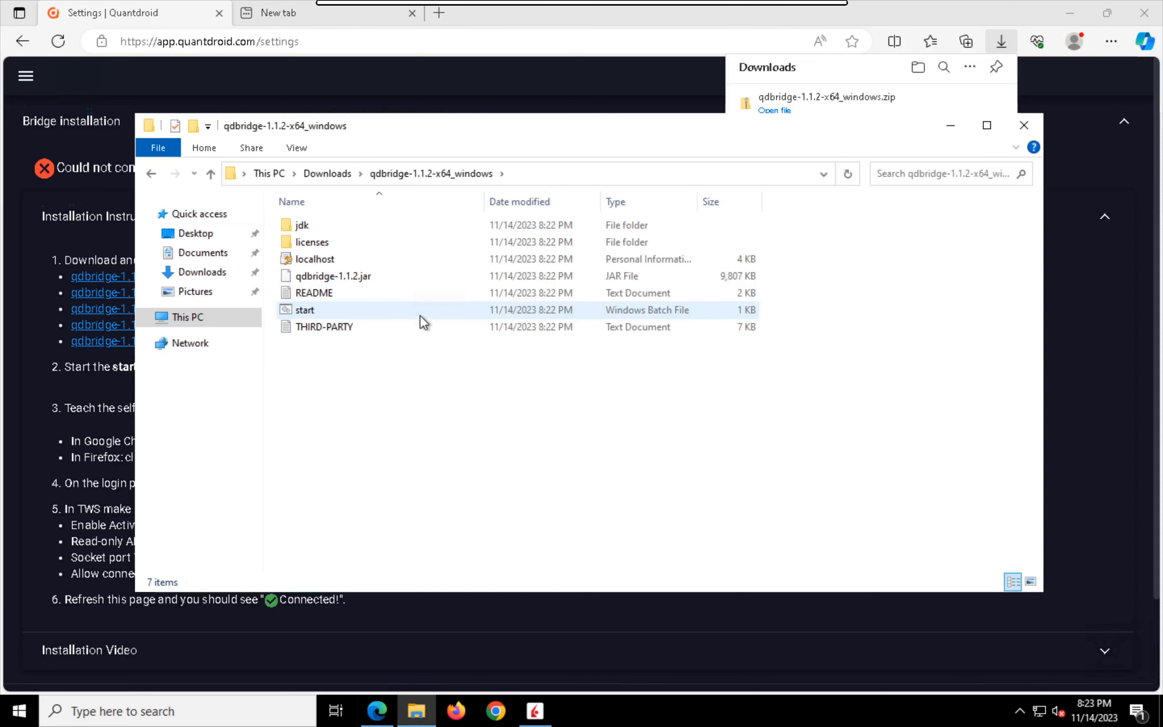
double_click(324, 311)
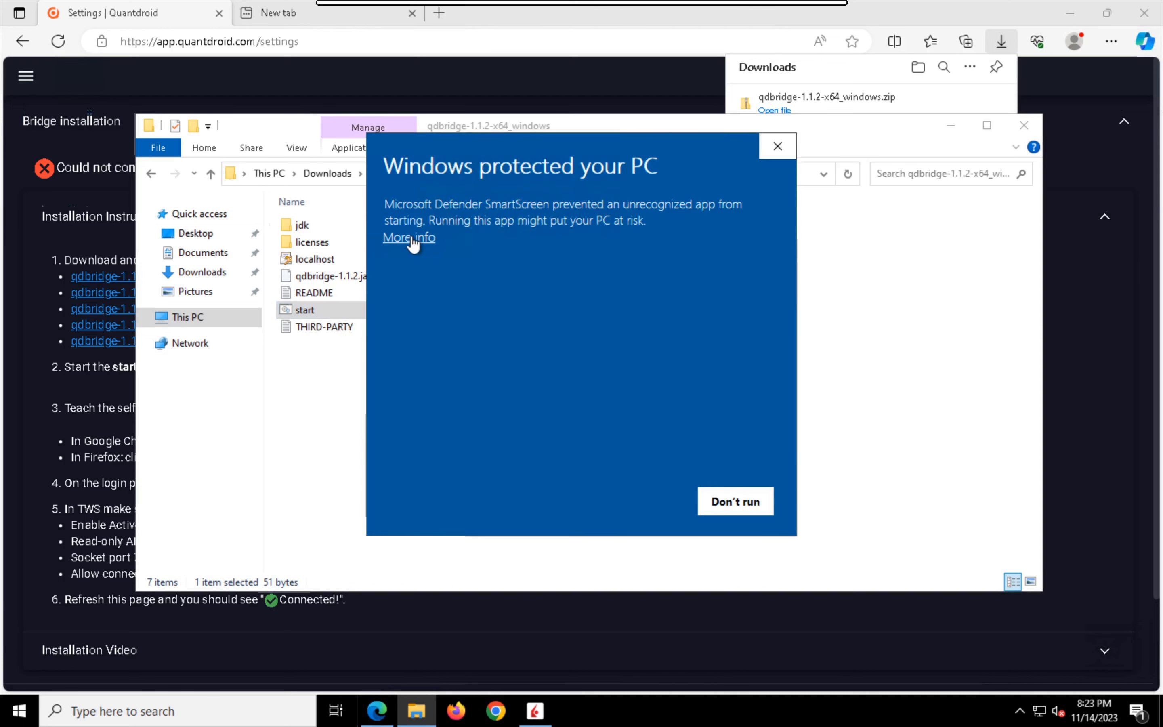
left_click(409, 238)
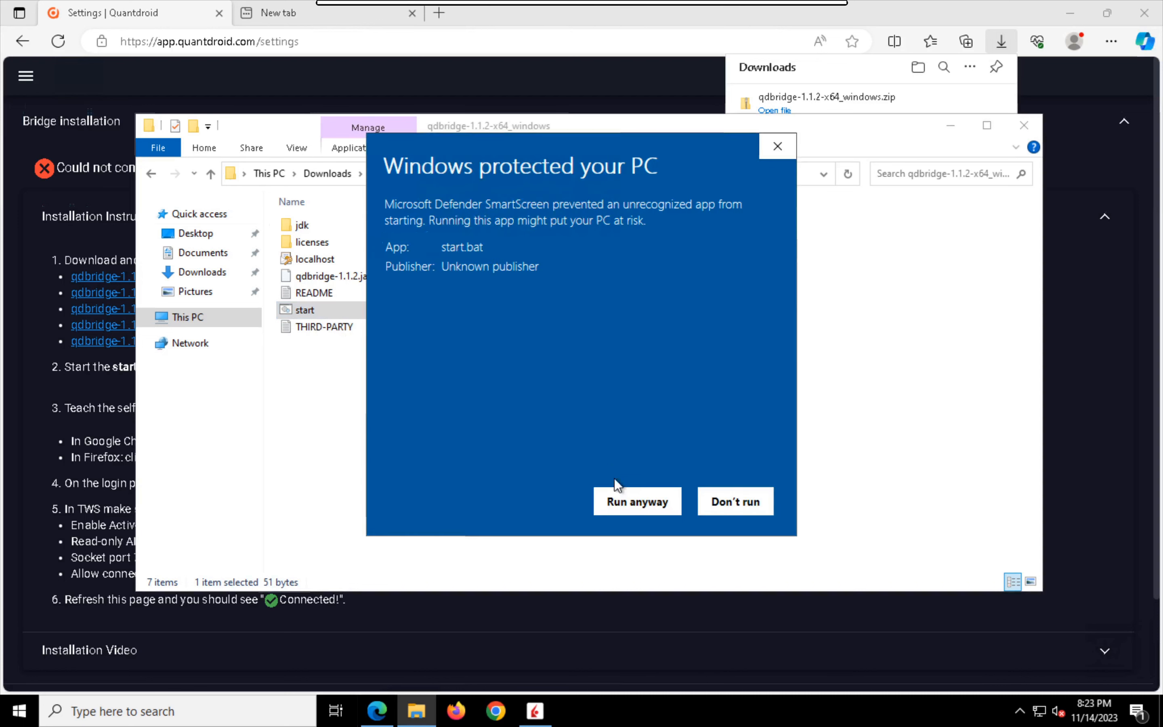
left_click(629, 509)
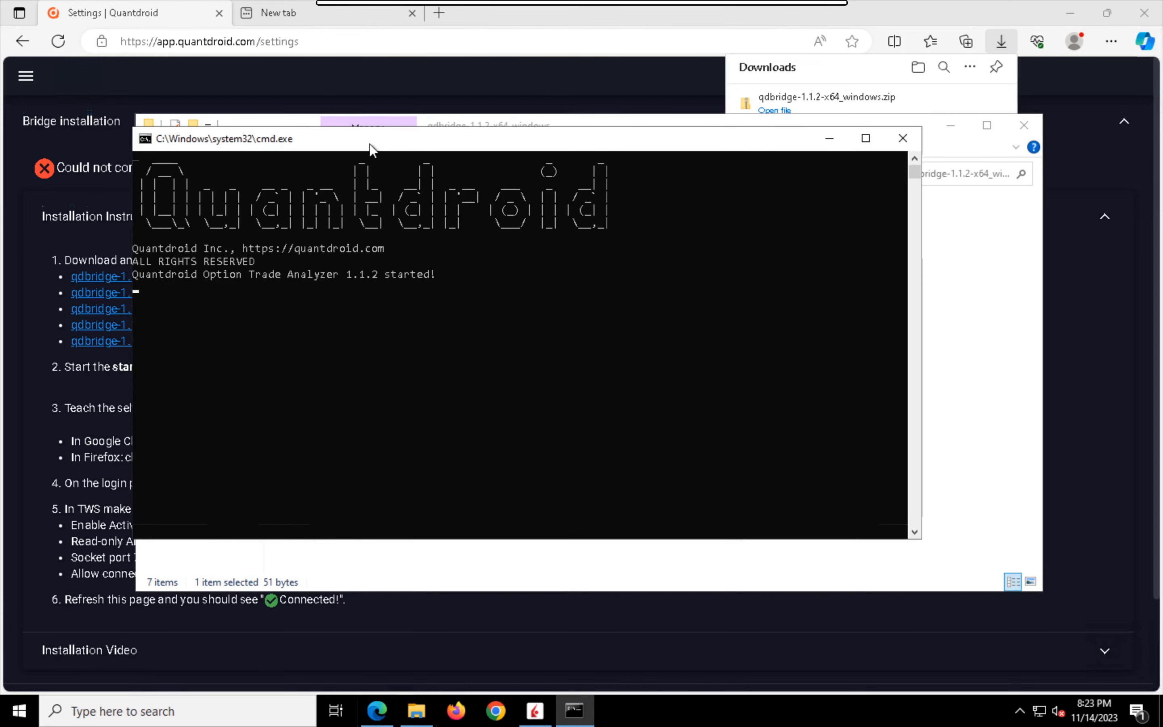
left_click_drag(371, 144, 466, 159)
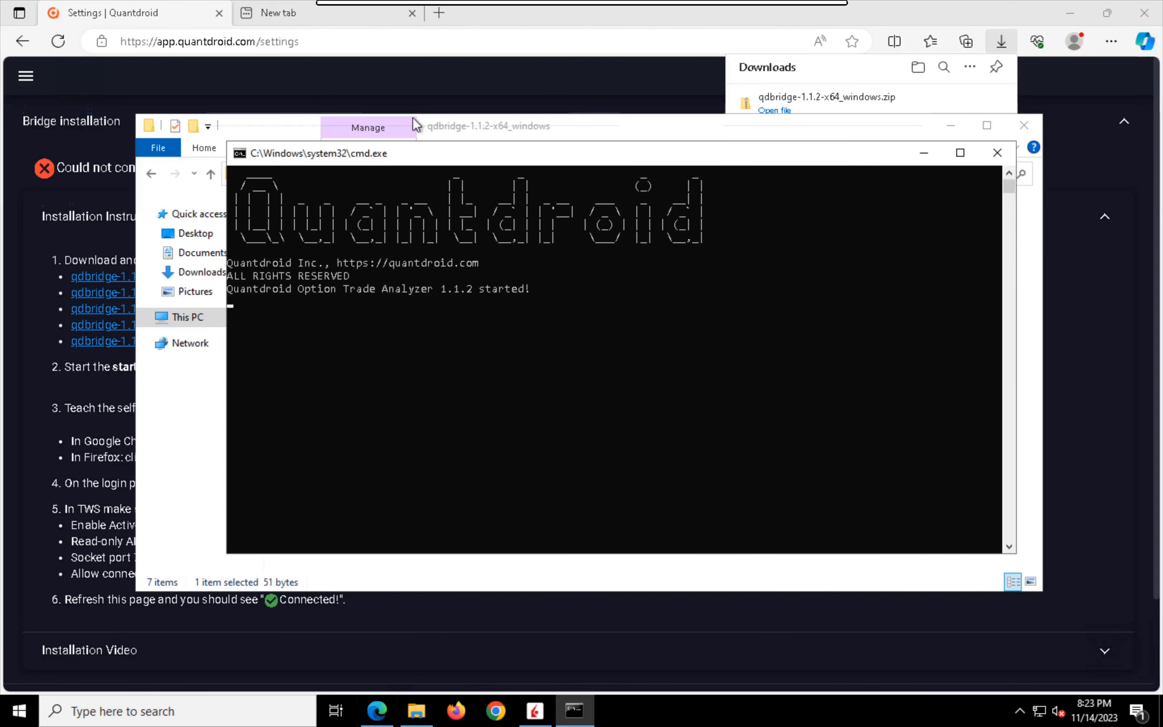
Step: Return to Microsoft Edge, reload the Quantdroid settings page and check the bridge connection status
left_click(305, 73)
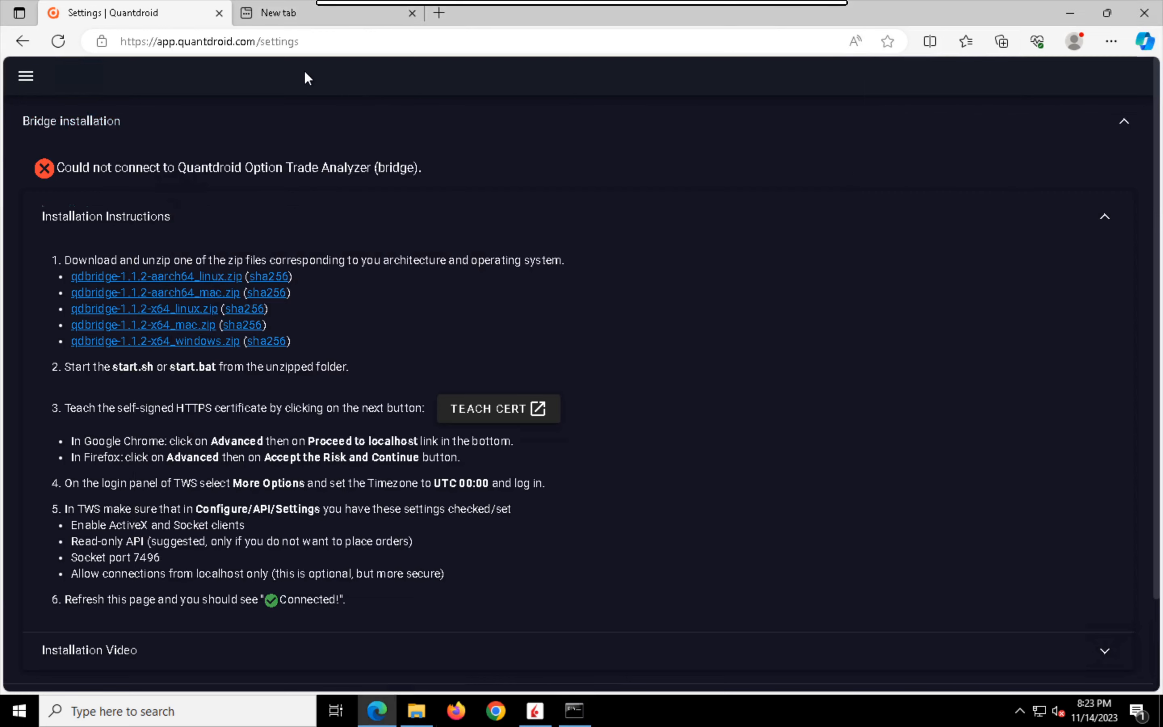
left_click(58, 43)
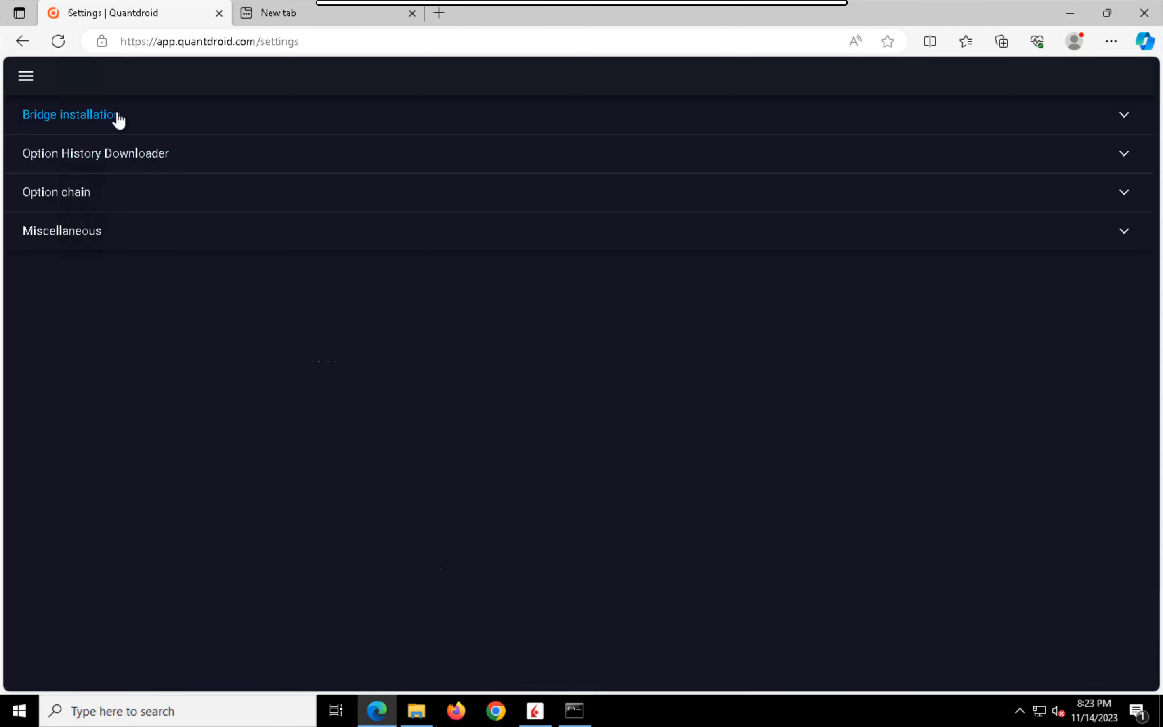
left_click(114, 117)
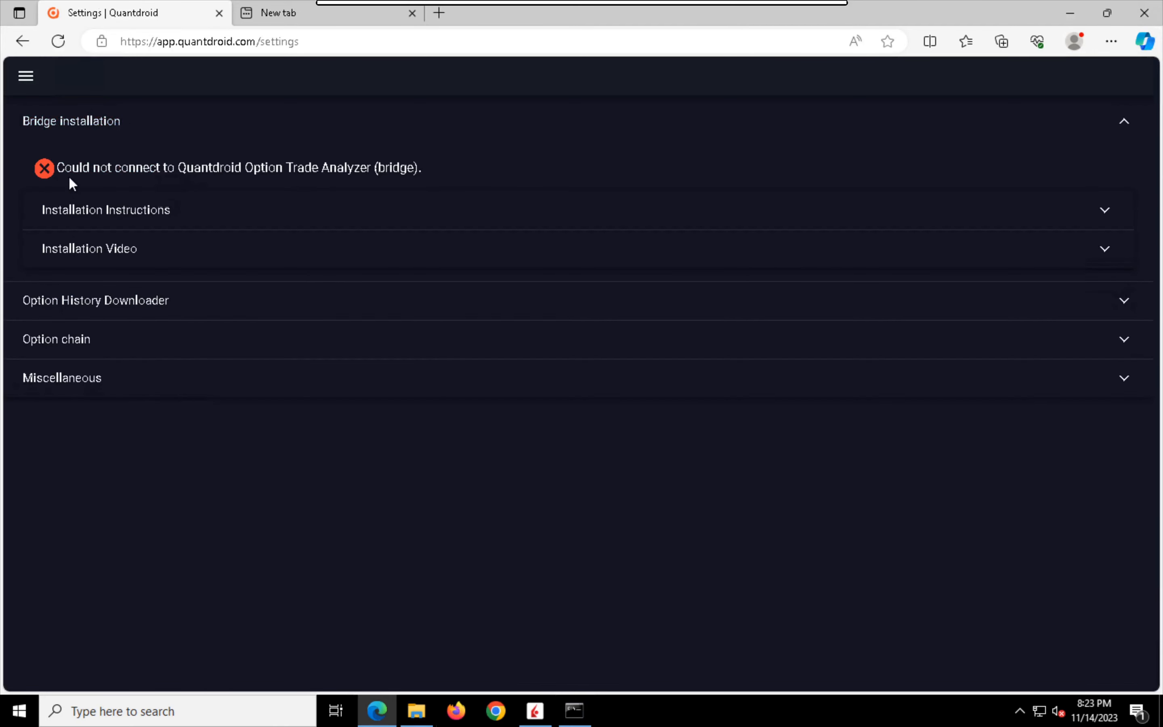
Step: Use Teach Cert in the installation instructions to accept the self-signed localhost certificate in Edge, and close the test page
left_click(127, 223)
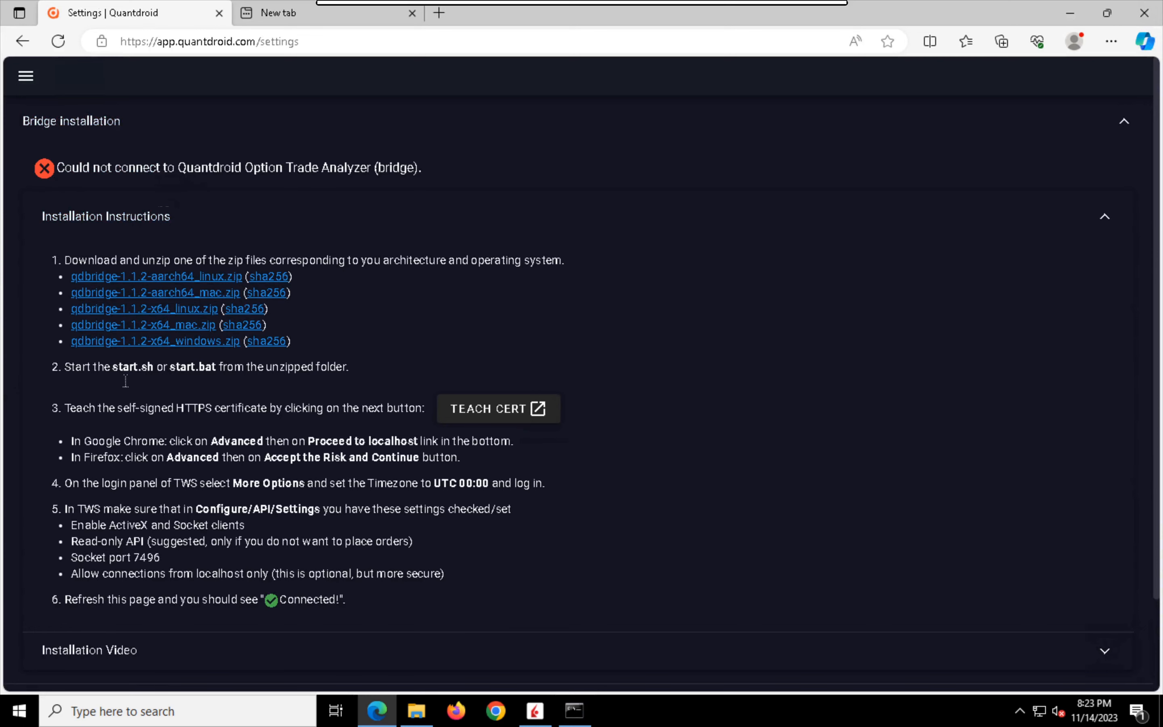
left_click(471, 412)
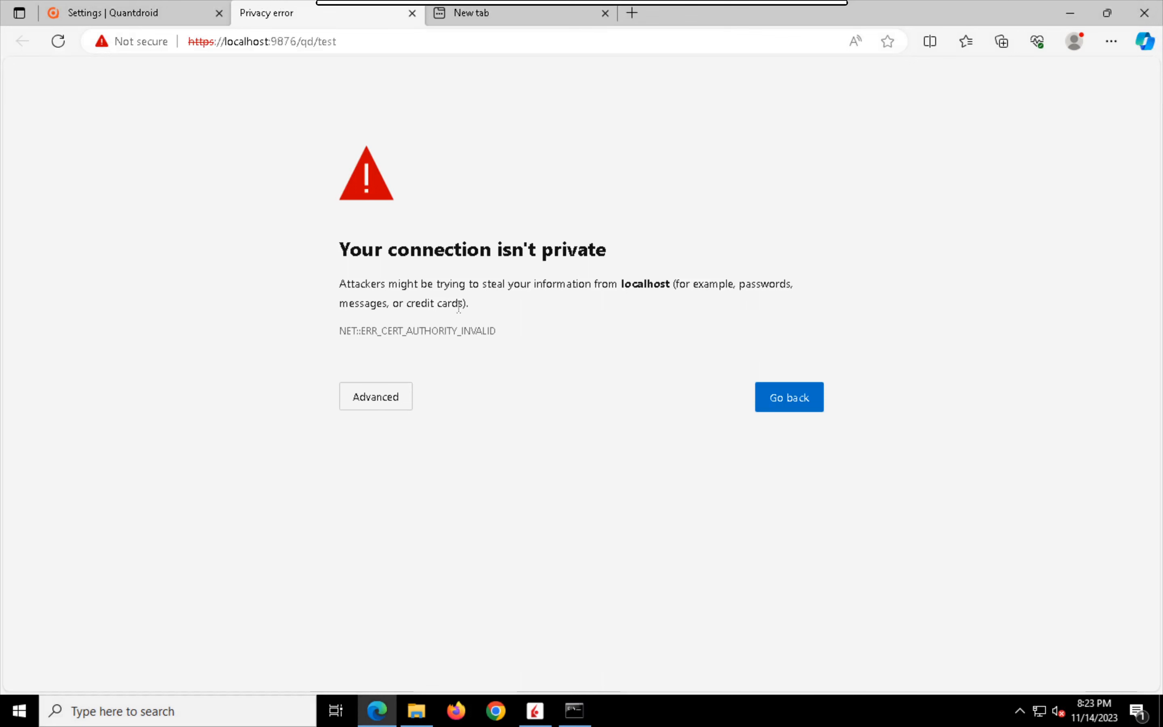
left_click(374, 408)
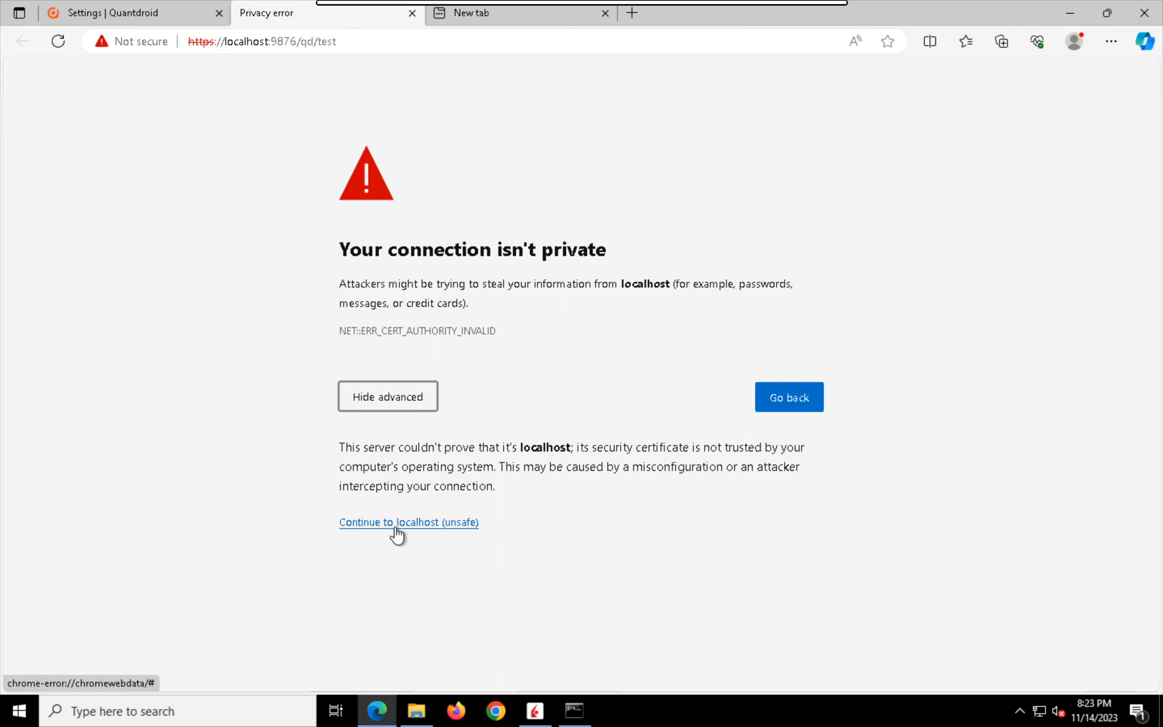
left_click(396, 529)
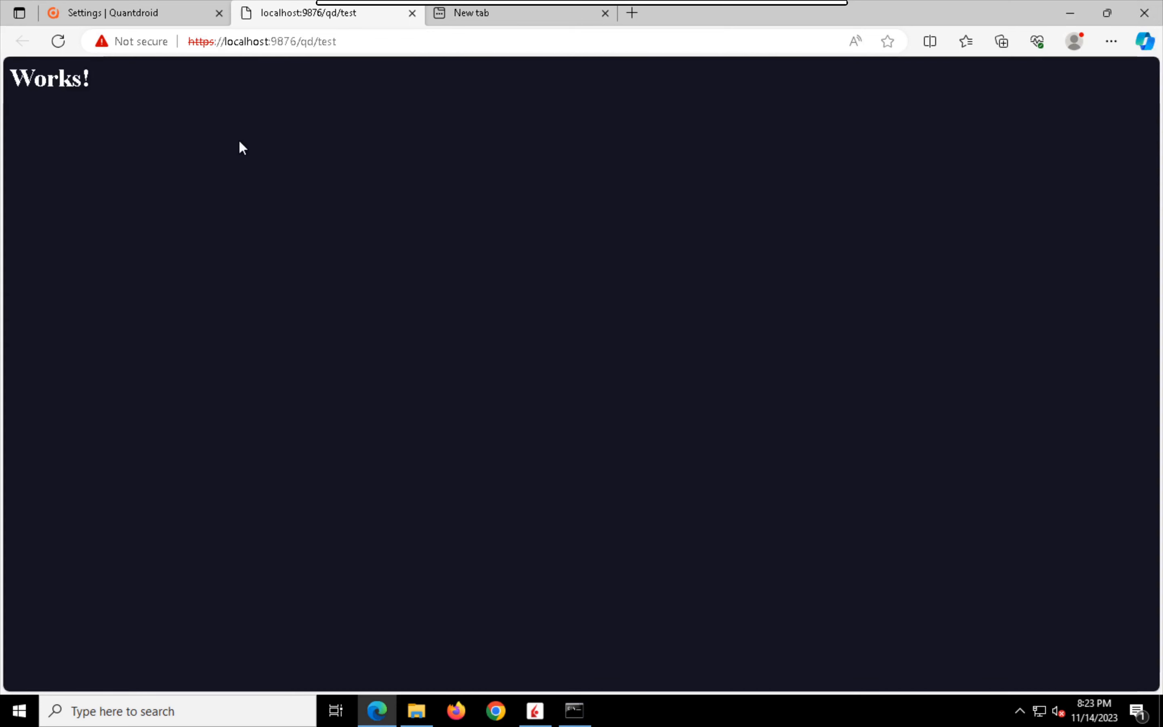
left_click(412, 14)
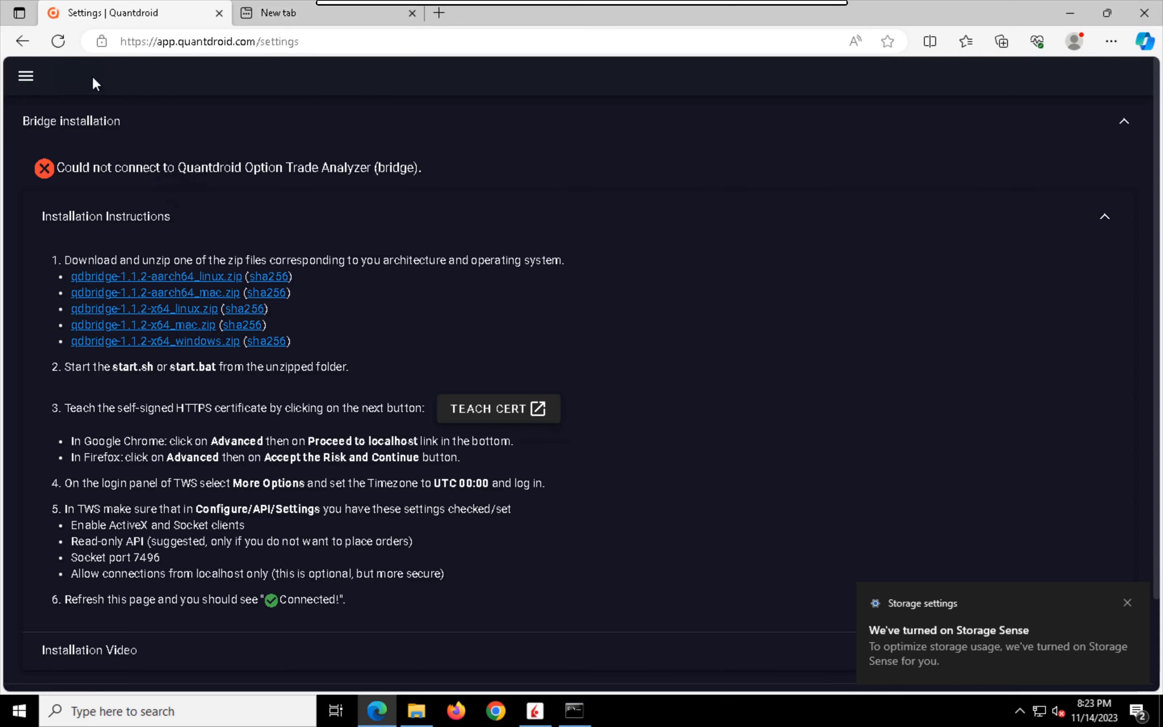
Step: Reload the Quantdroid settings, check the bridge connection status in Edge, and close the browser's tabs
left_click(58, 43)
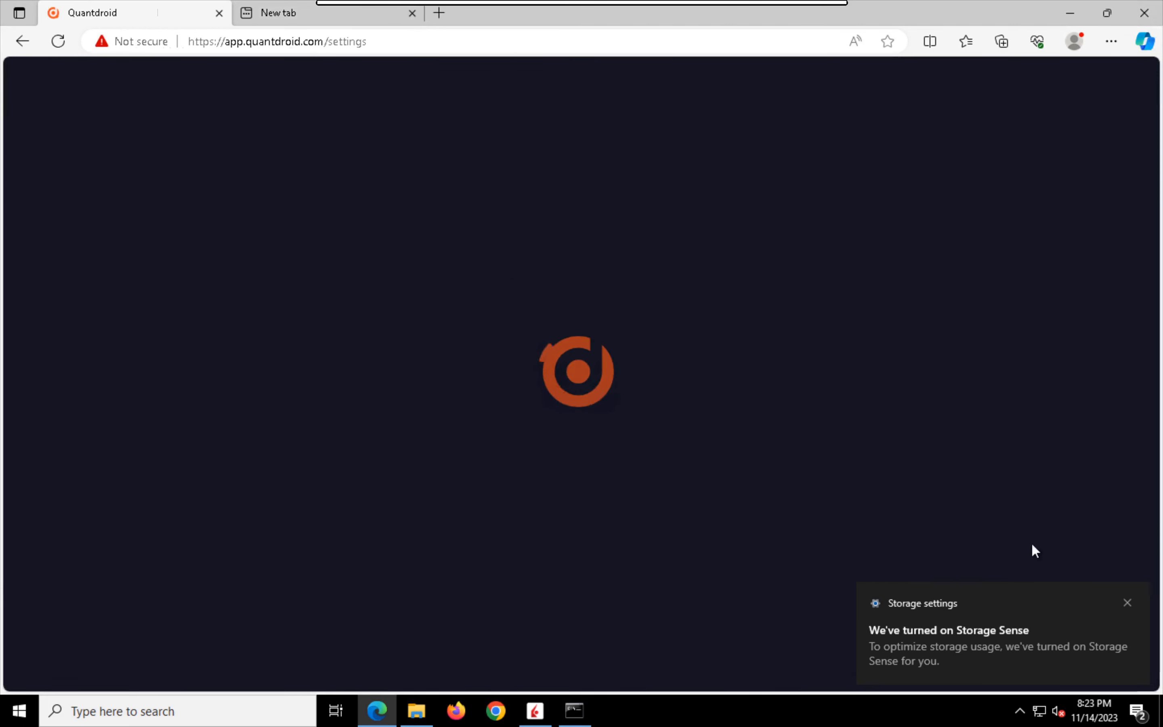
left_click(1128, 601)
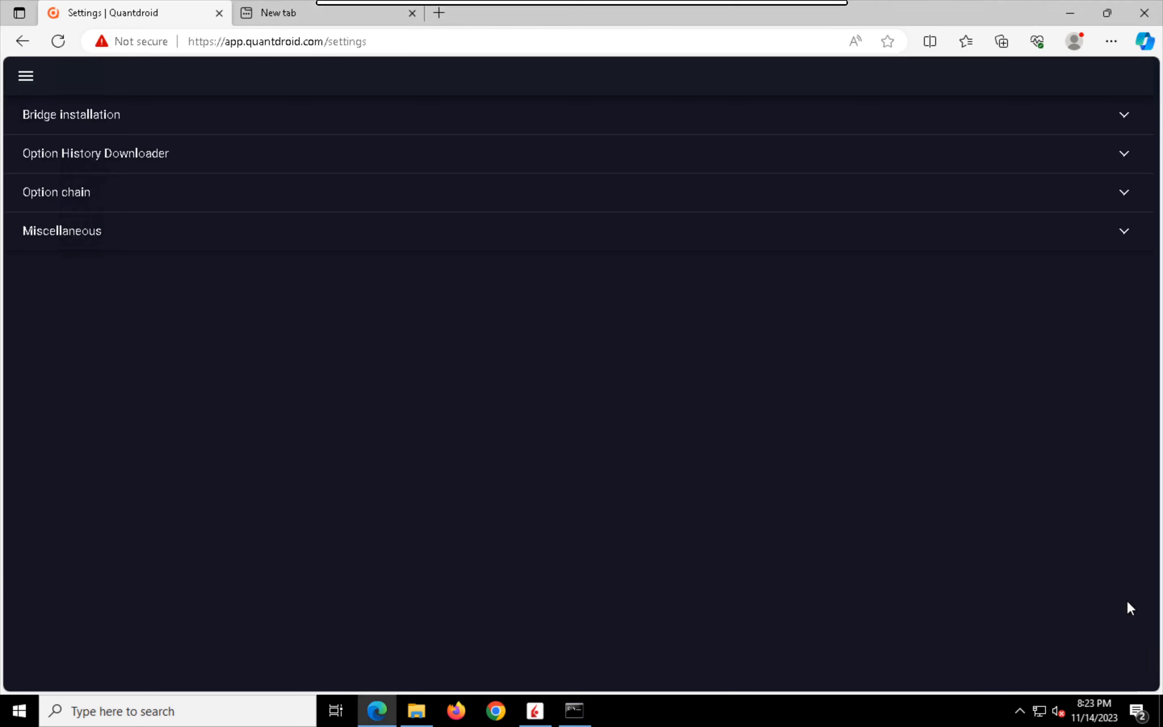
left_click(131, 113)
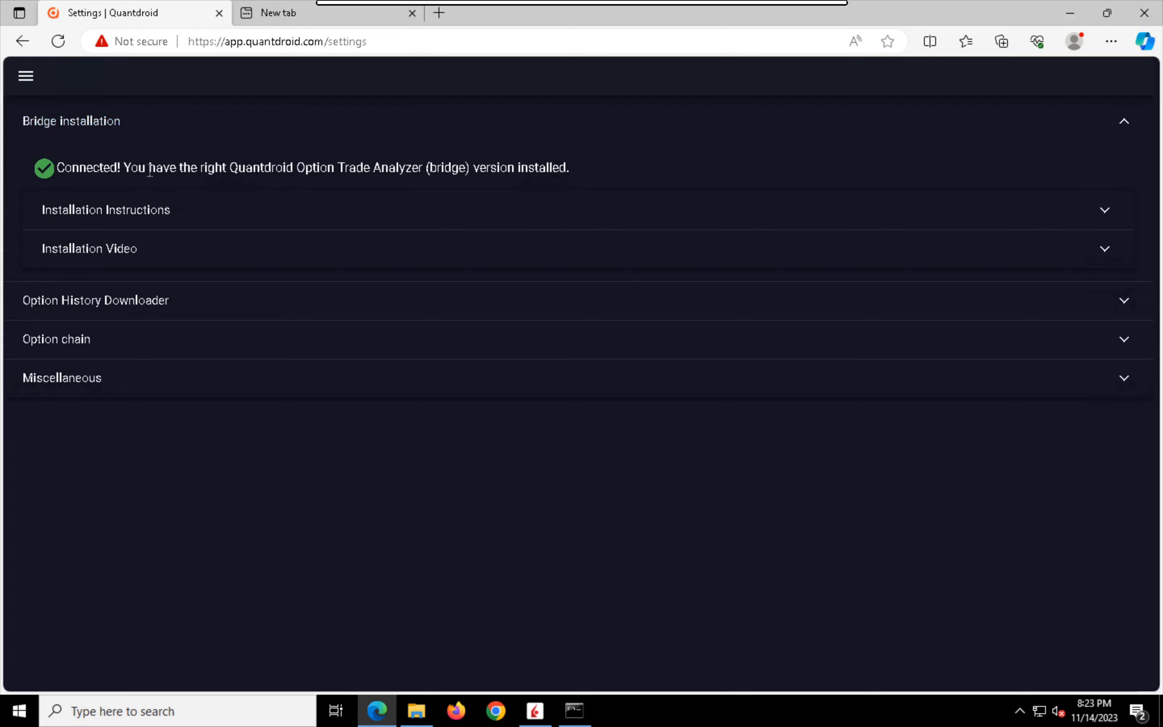
left_click(218, 13)
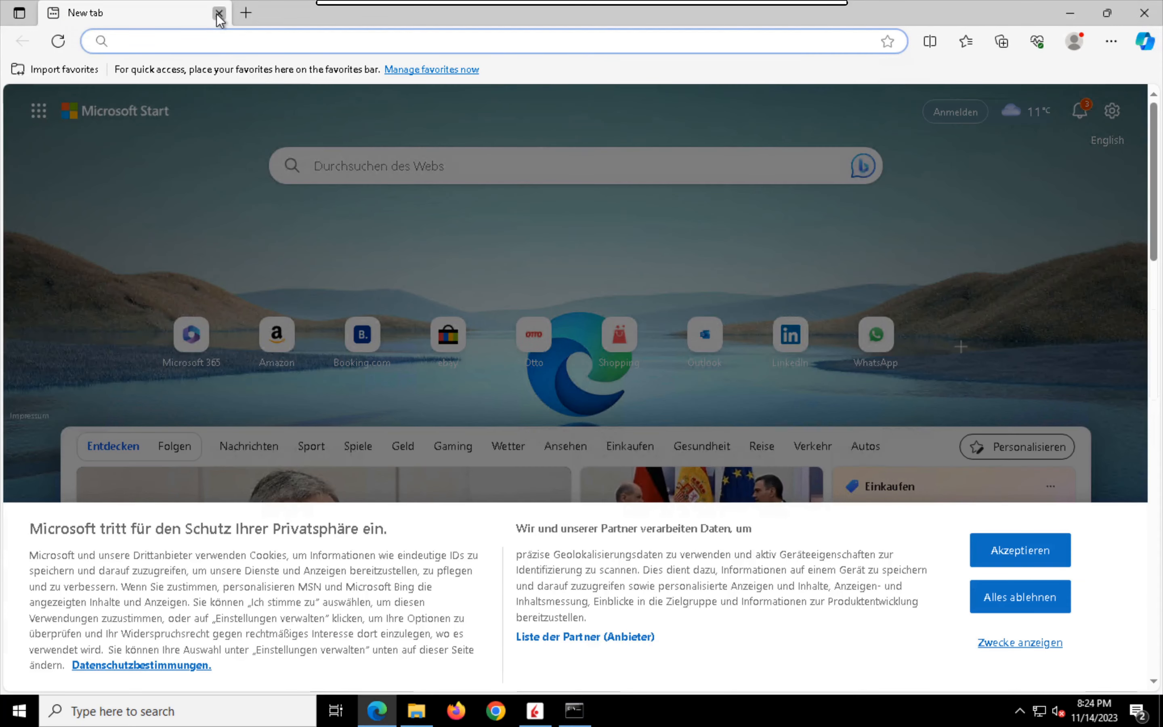
left_click(219, 13)
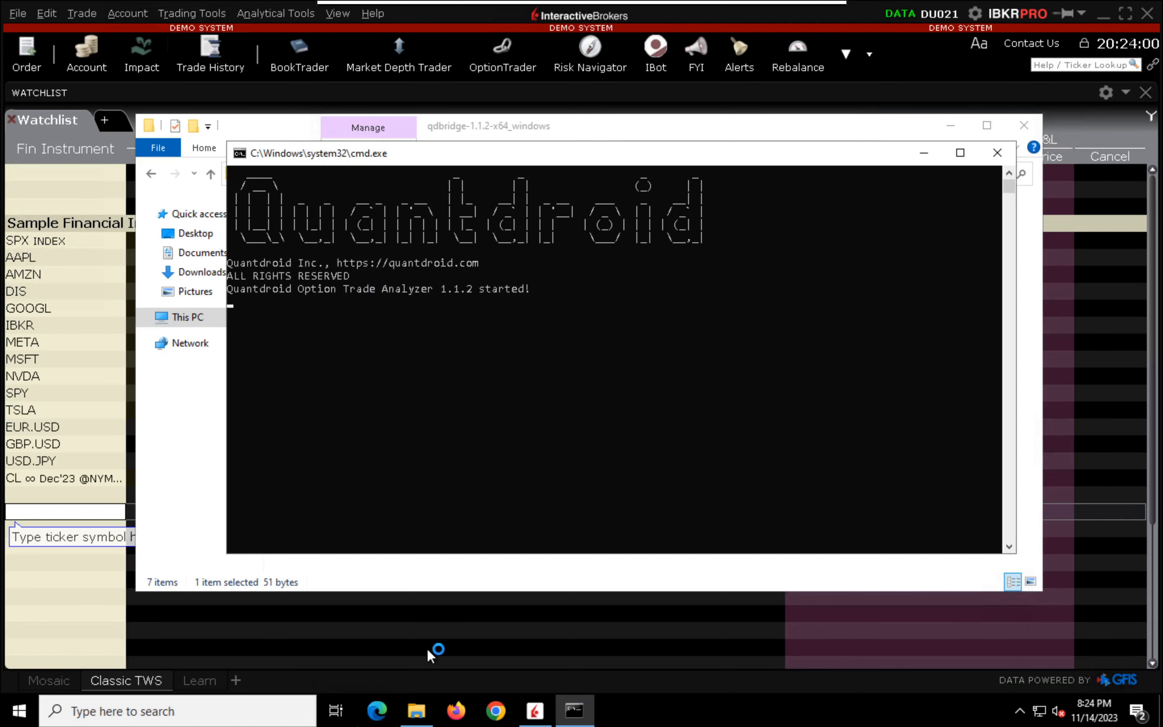
Step: Switch to Firefox without making it the default browser, and open the Try Out app from quantdroid.com
left_click(455, 719)
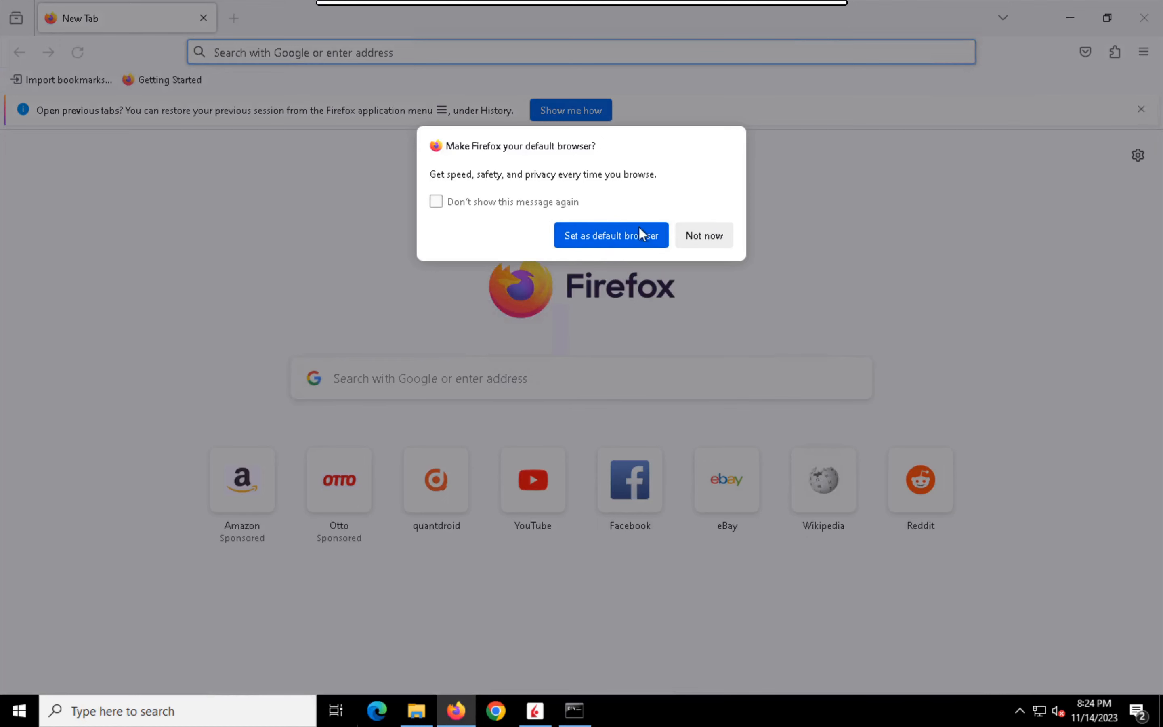
left_click(714, 234)
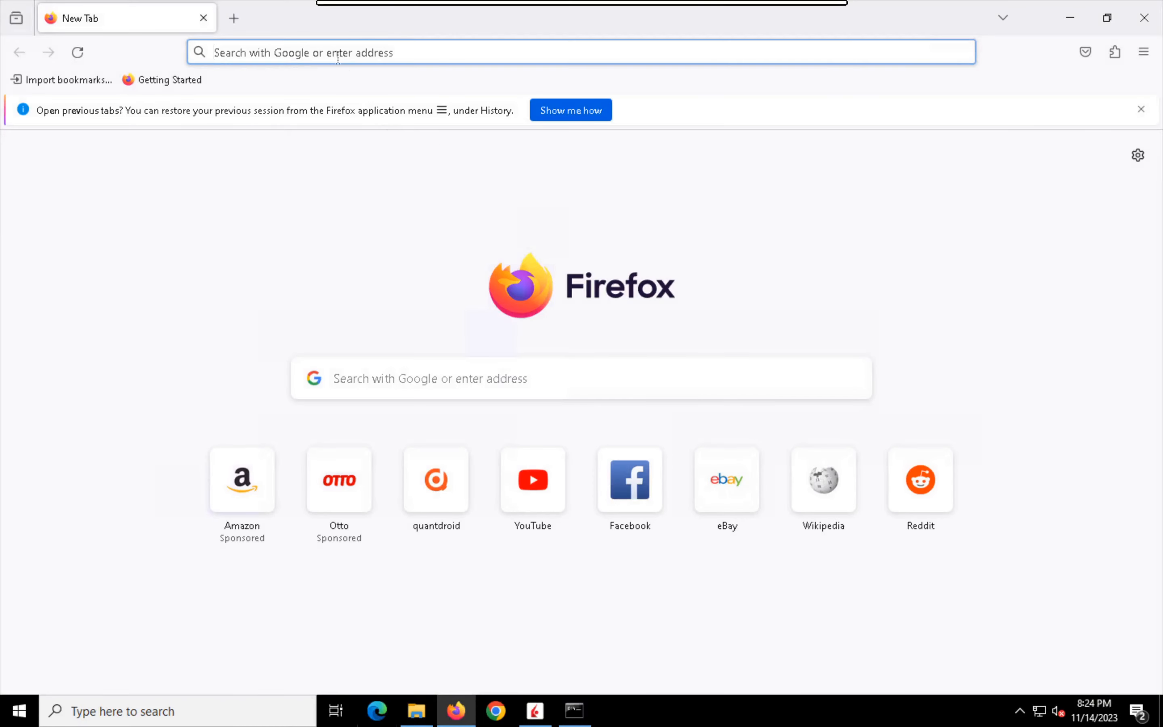
type("quantdroi")
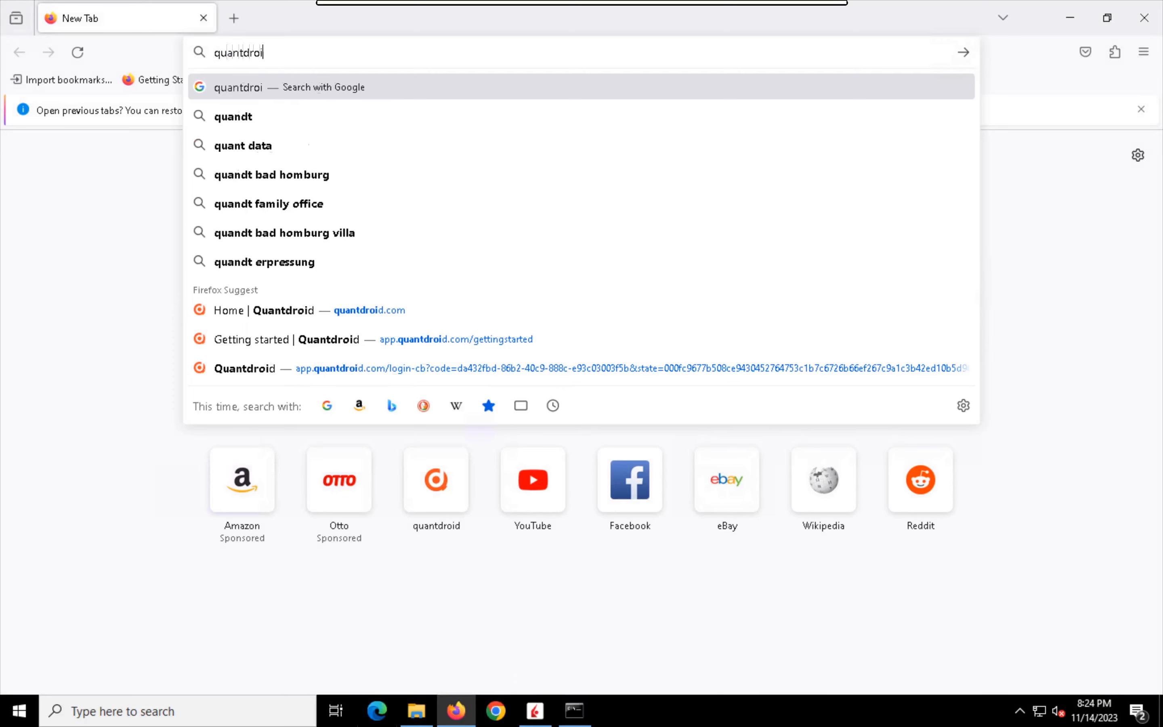
type("d.co")
key("Return")
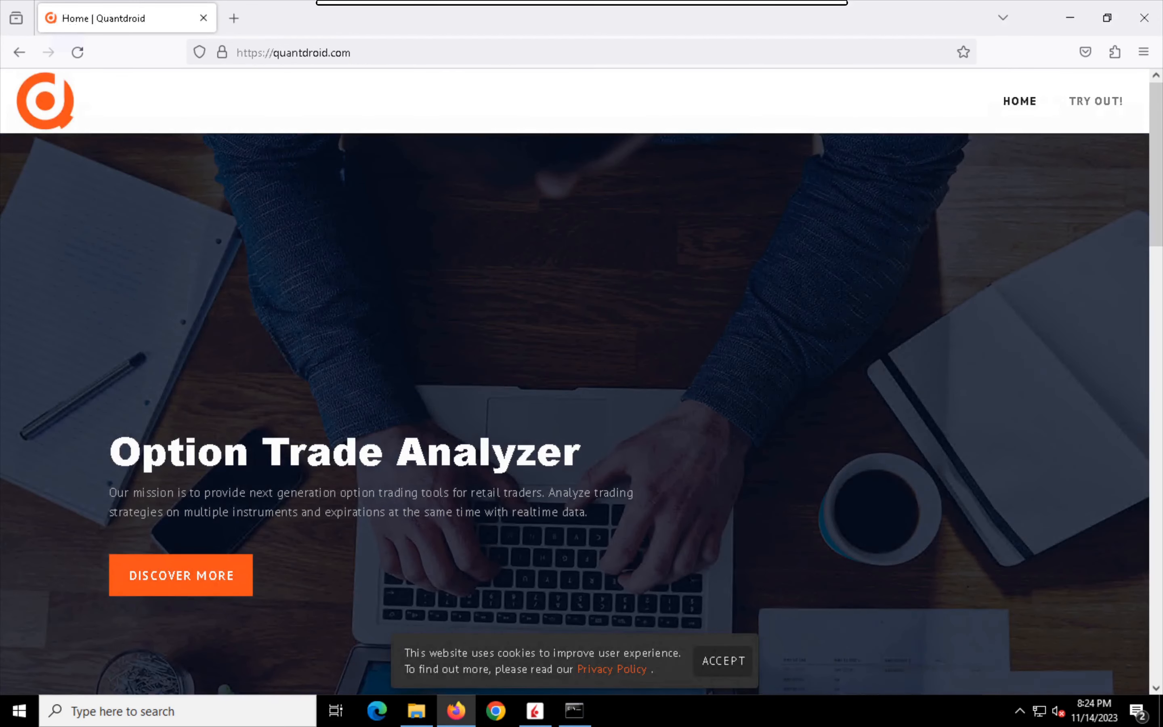
left_click(1080, 101)
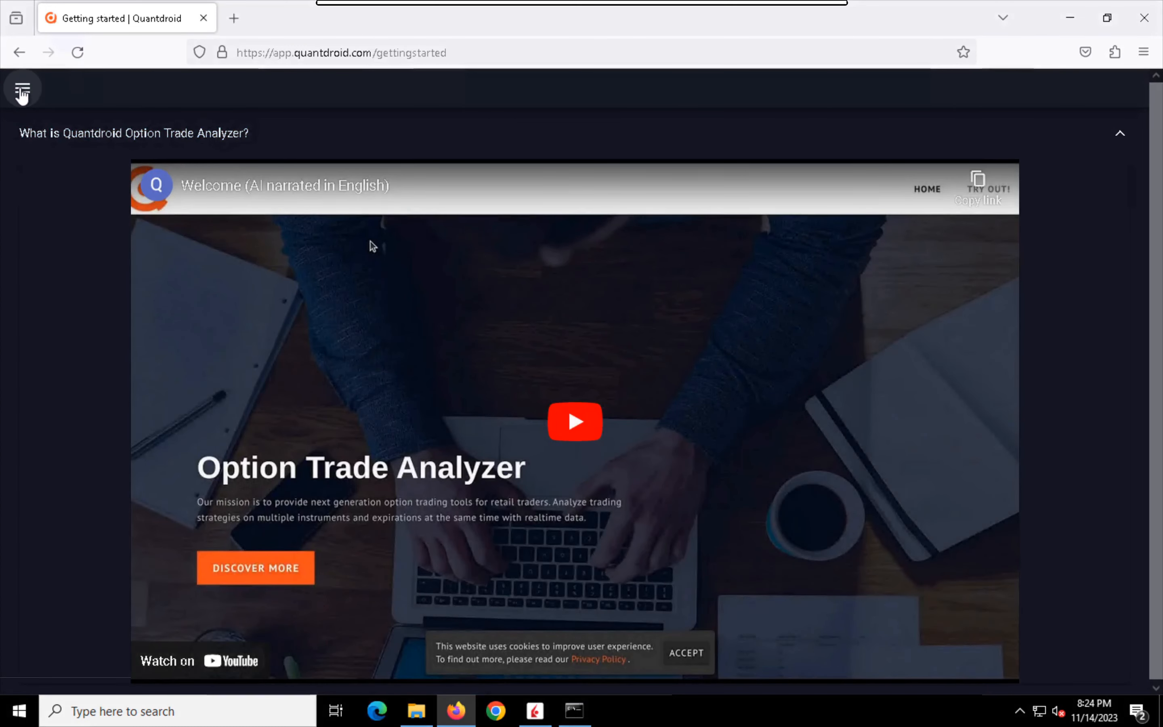
Step: Open the bridge installation instructions in the Quantdroid settings
left_click(22, 92)
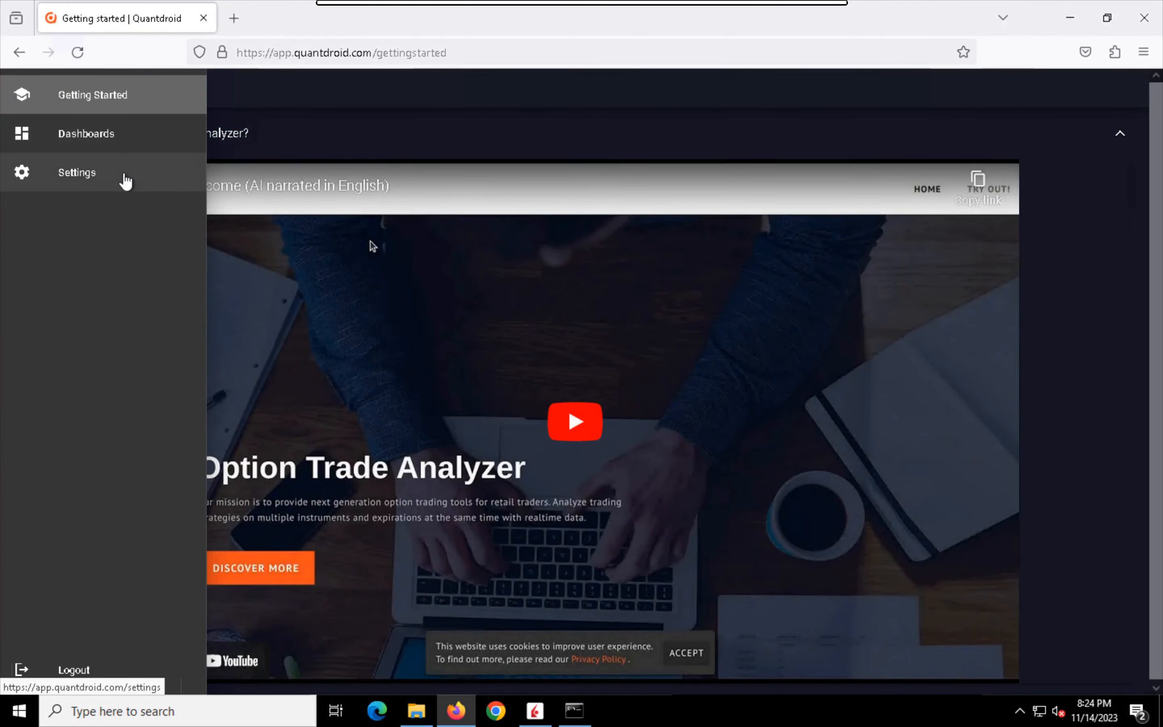
left_click(128, 182)
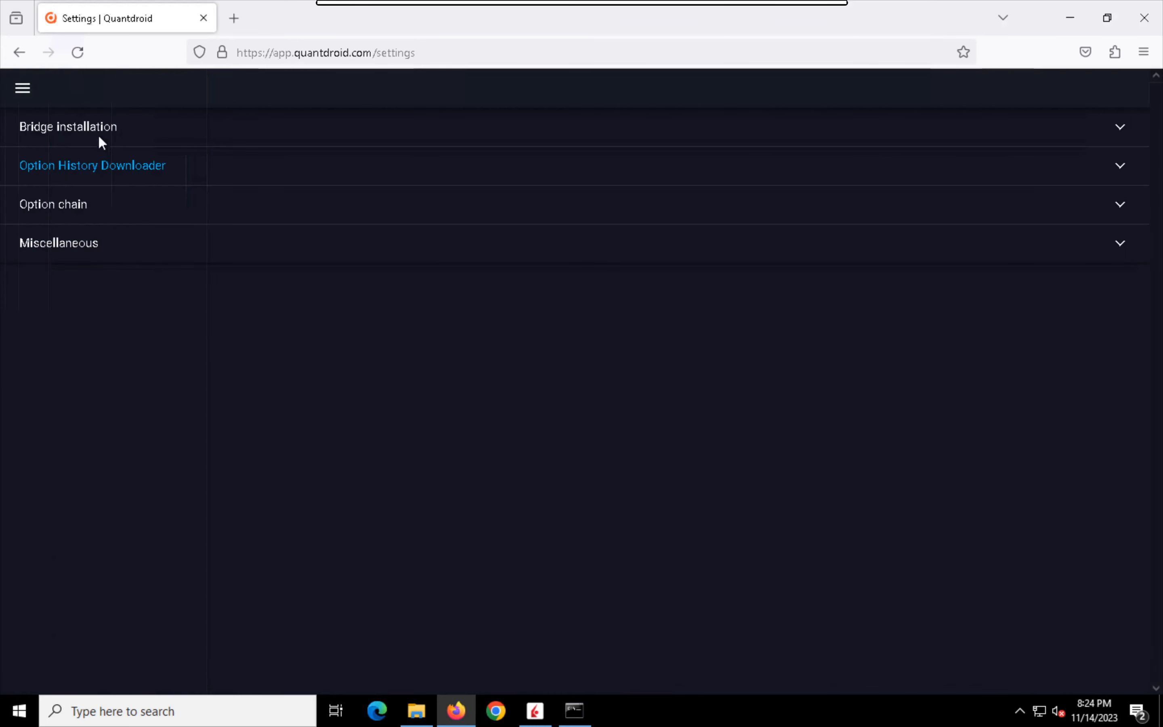
left_click(100, 138)
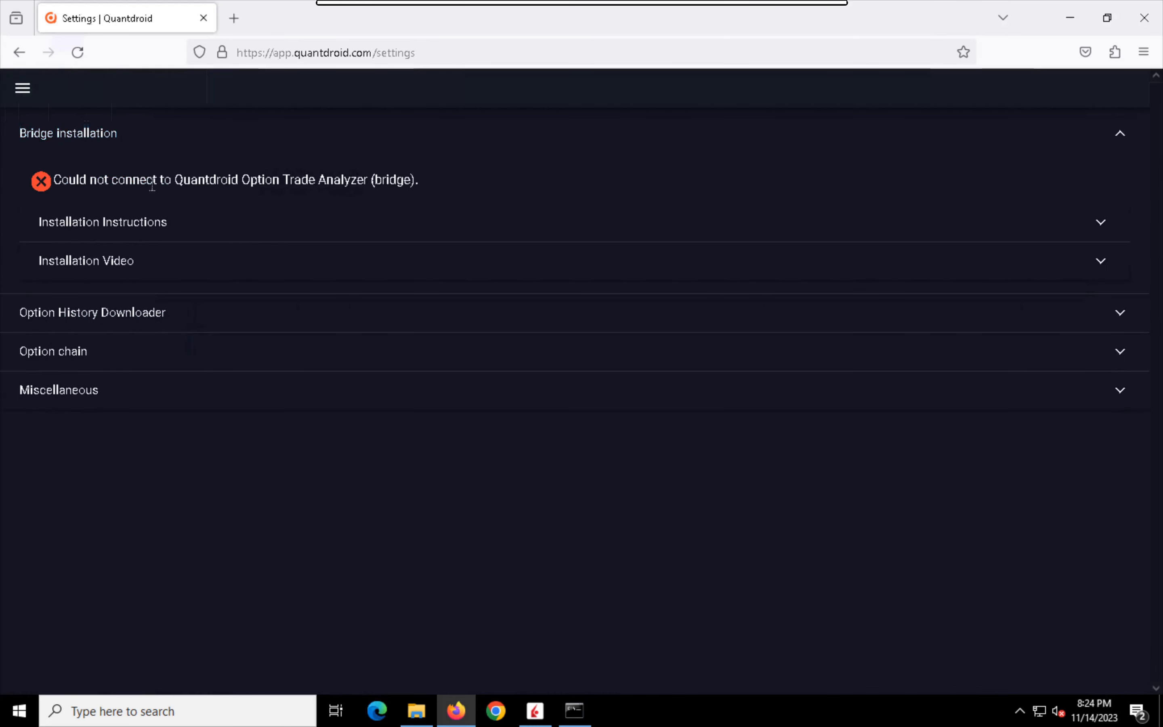
left_click(217, 231)
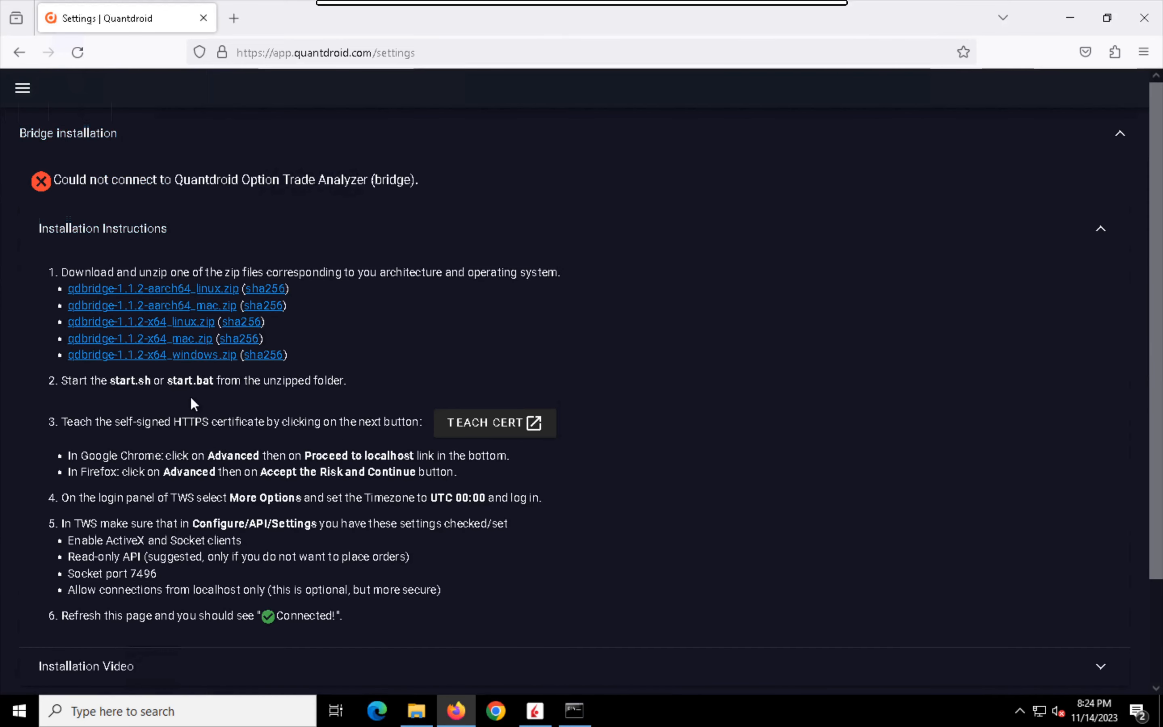
Step: Use Teach Cert to accept the risk of the self-signed localhost certificate in Firefox, and close the test page
left_click(443, 430)
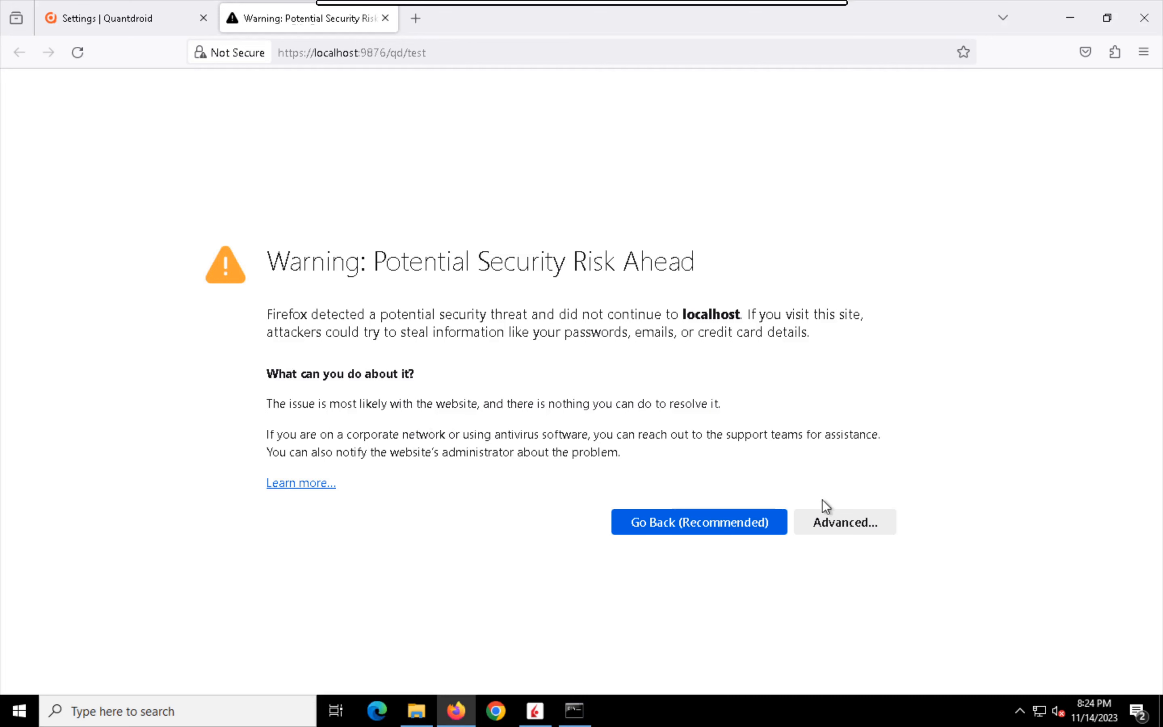
left_click(840, 520)
scroll(560, 447, "down", 4)
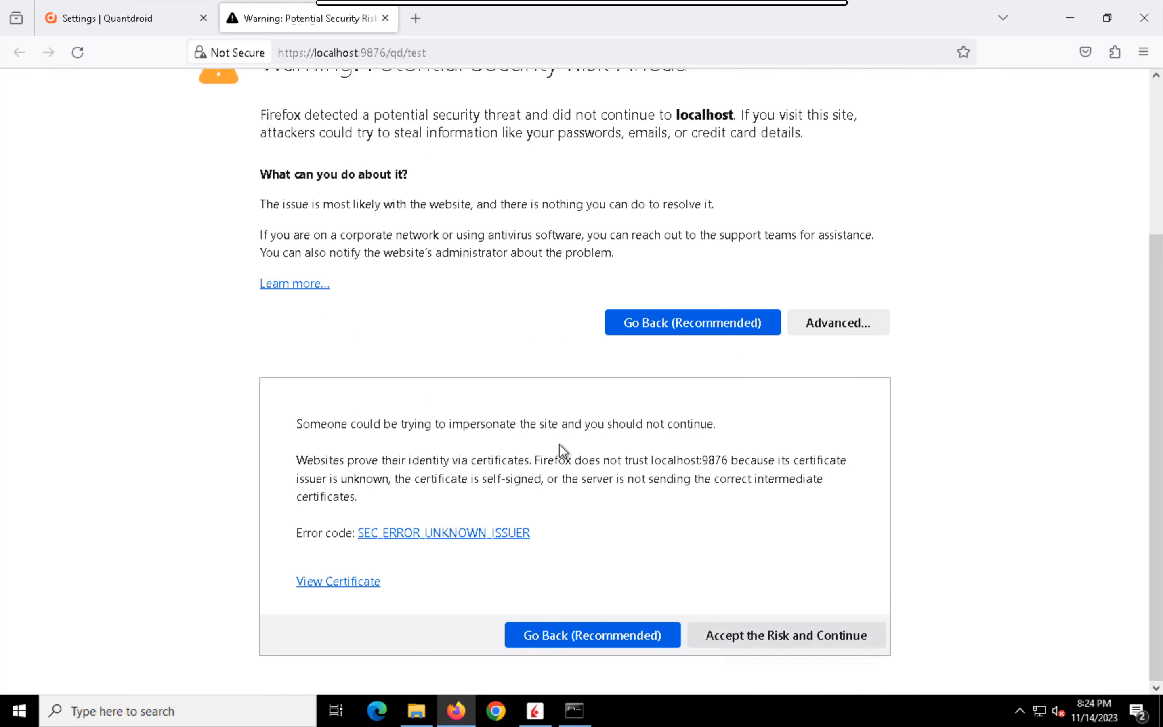
left_click(753, 633)
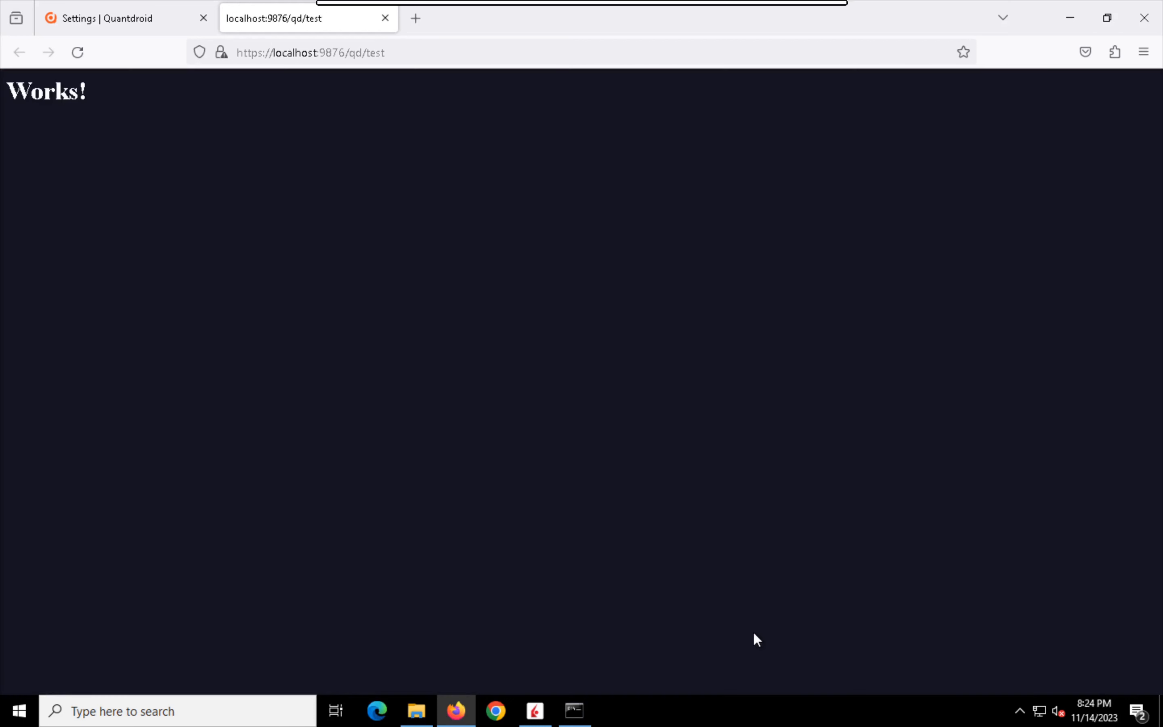
left_click(385, 19)
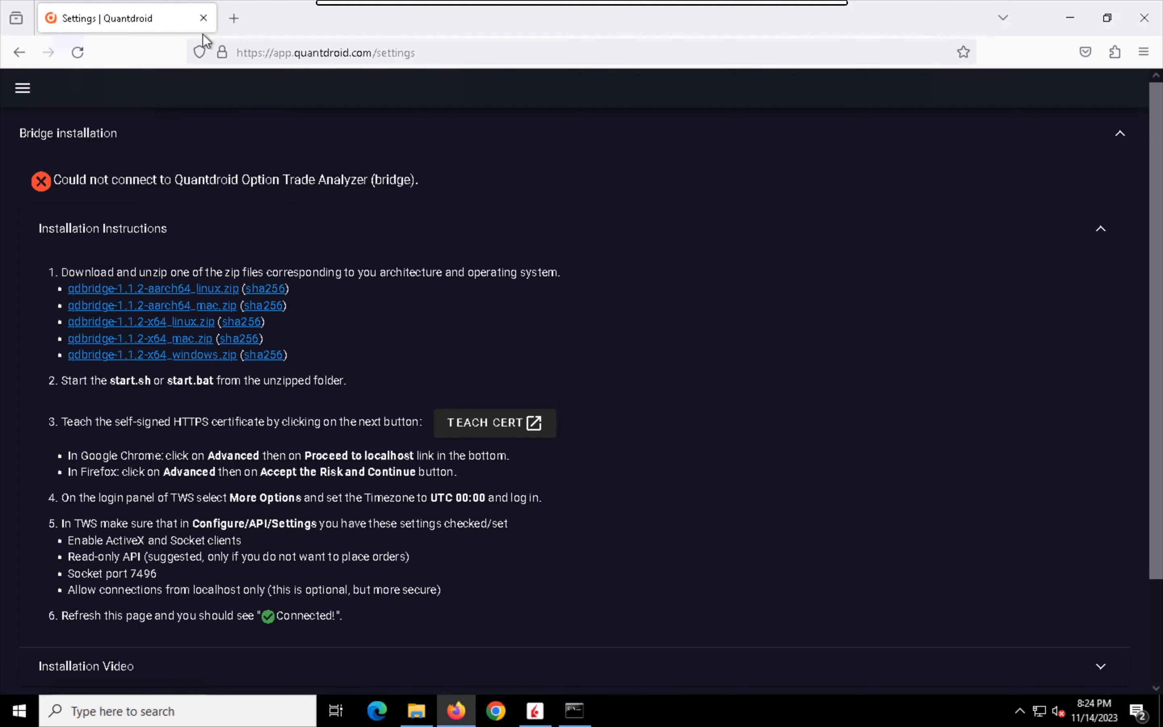
Step: Reload the Quantdroid settings in Firefox, check the bridge connection status, and close the browser
left_click(81, 53)
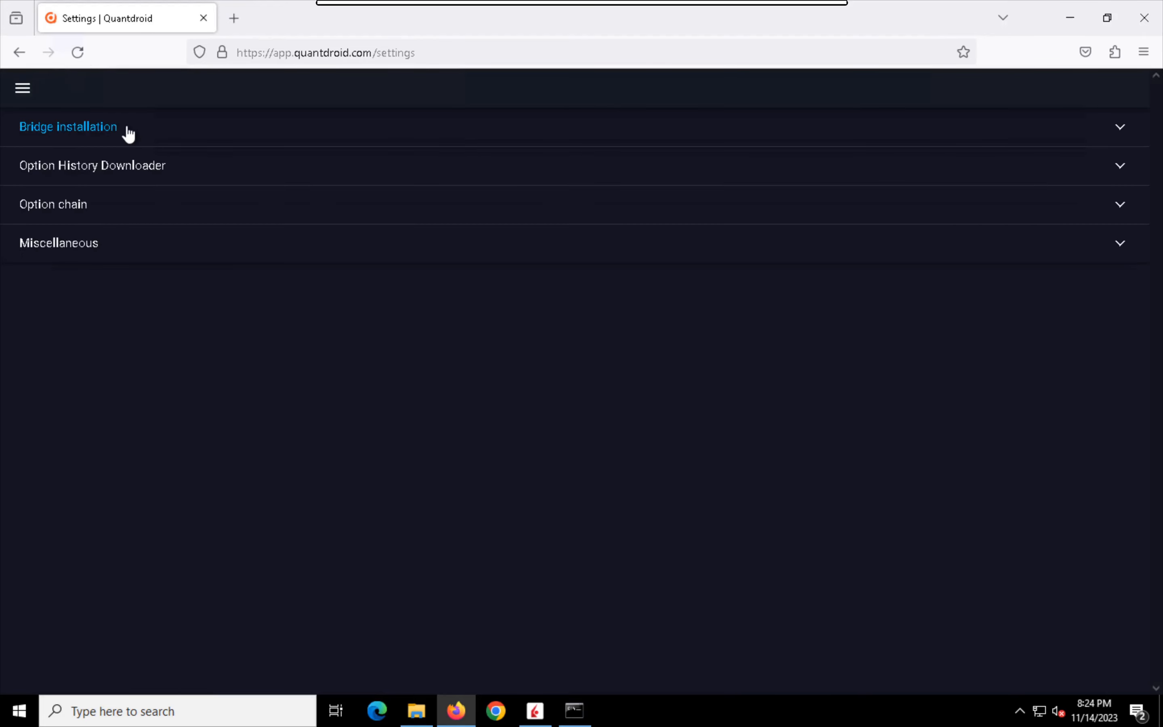
left_click(124, 131)
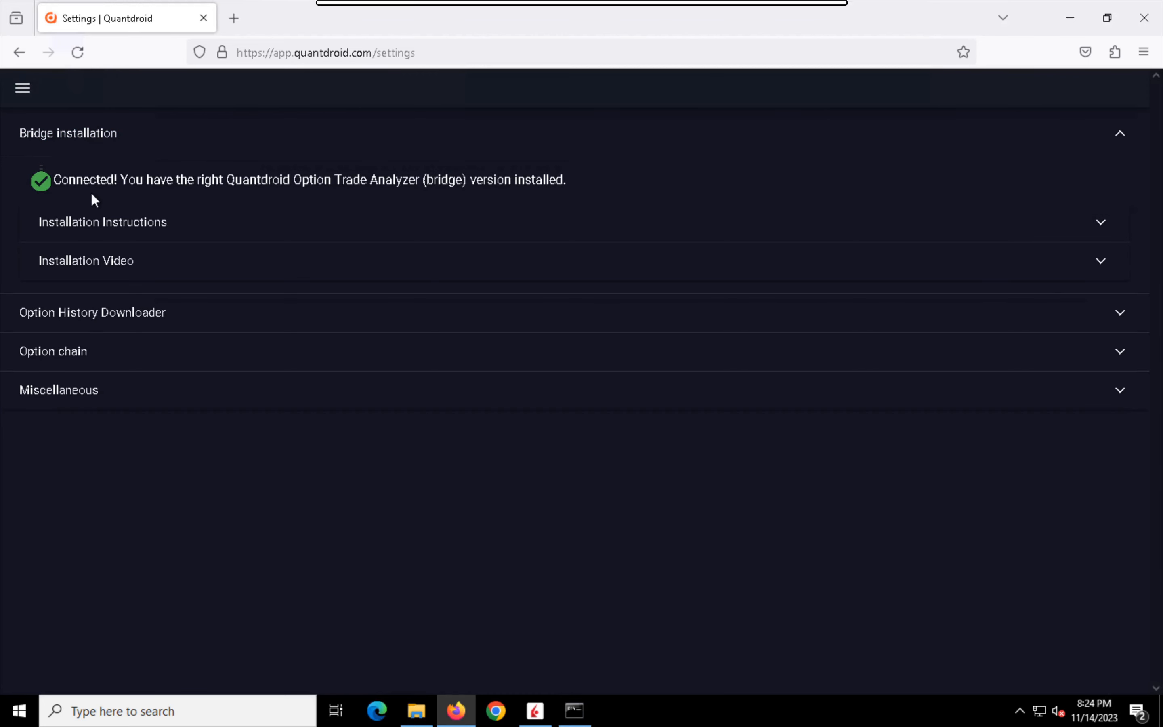
left_click(204, 19)
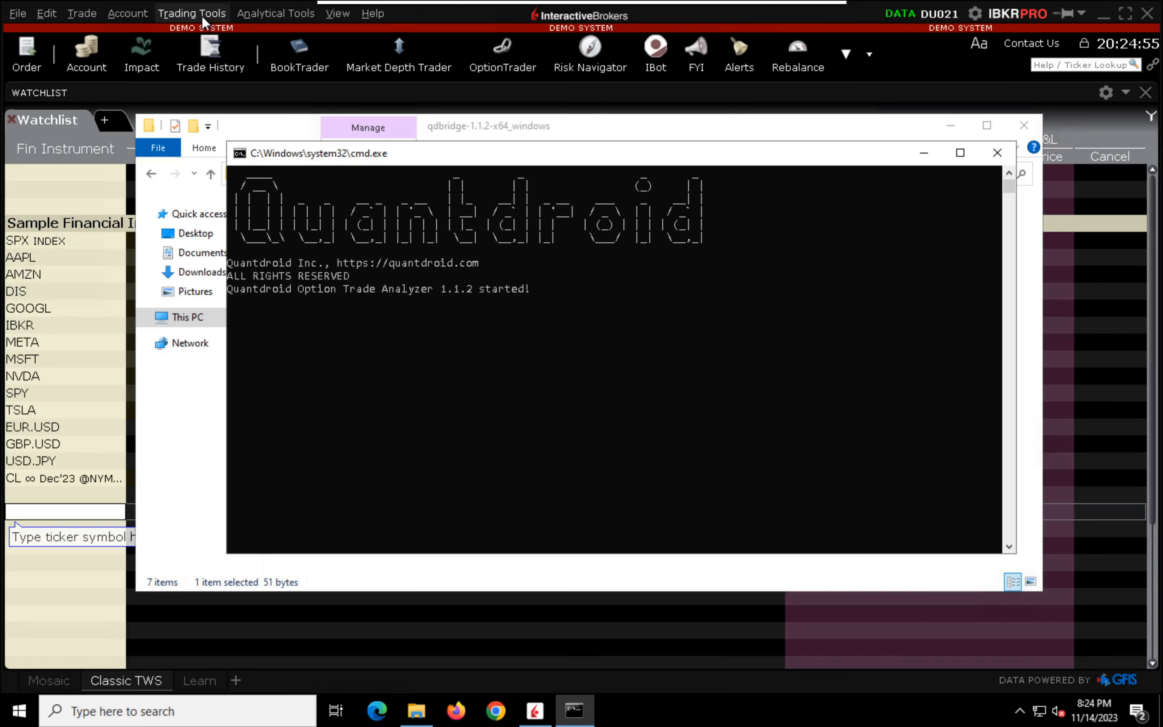
Step: Switch to Google Chrome, decline the ad topics feature, acknowledge the other ad privacy features, and dismiss the default browser prompt
left_click(497, 707)
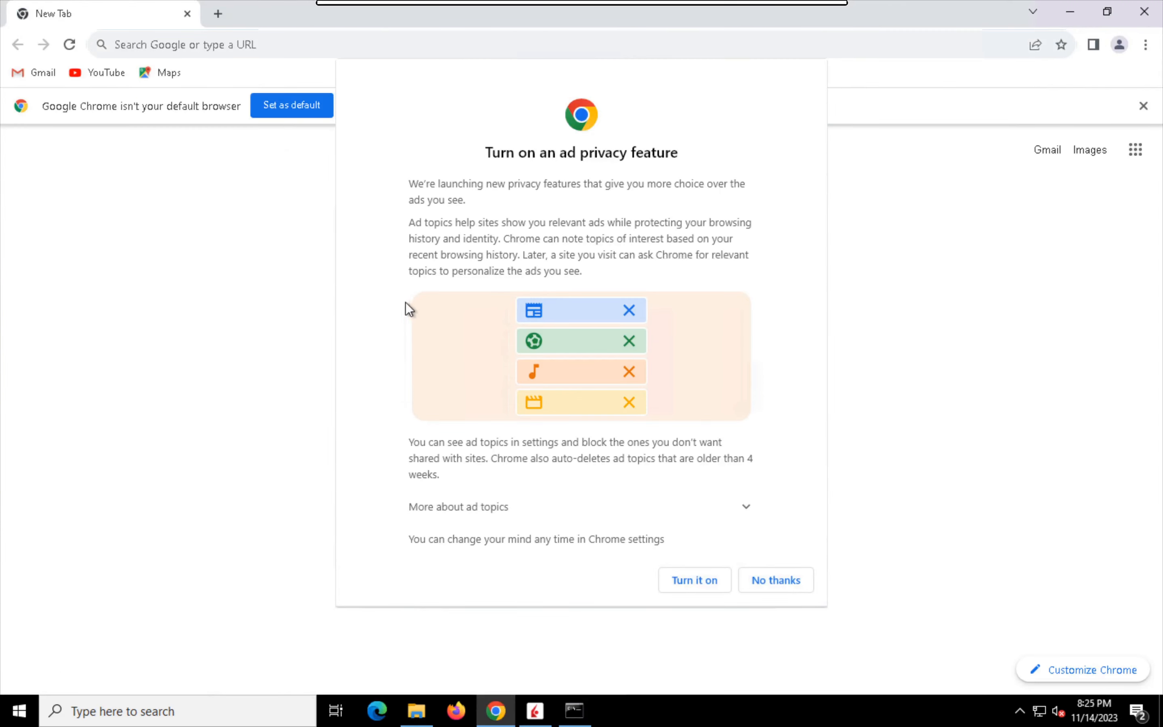
left_click(768, 587)
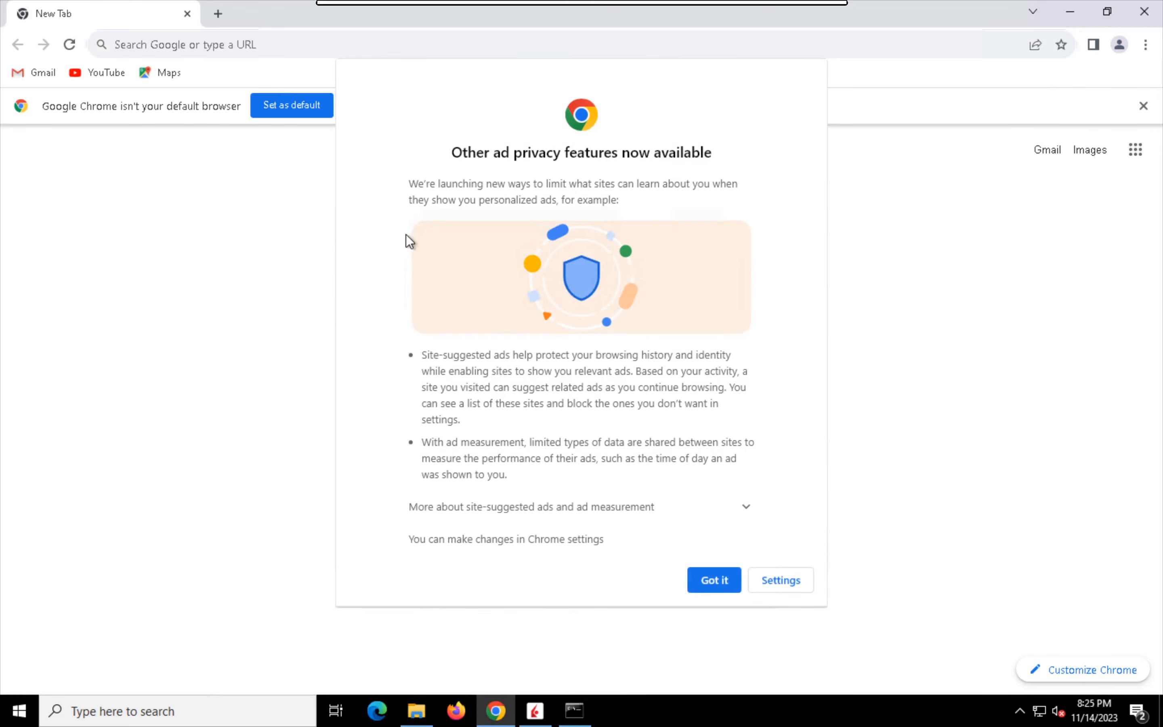
left_click(698, 588)
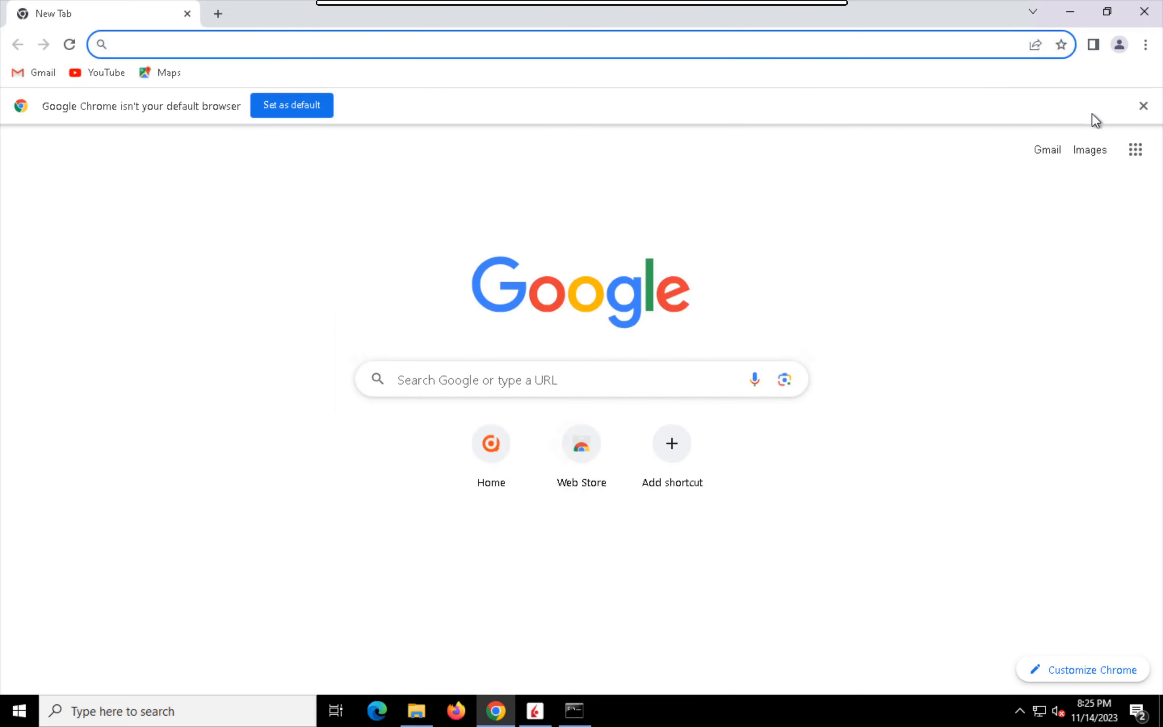
left_click(1143, 106)
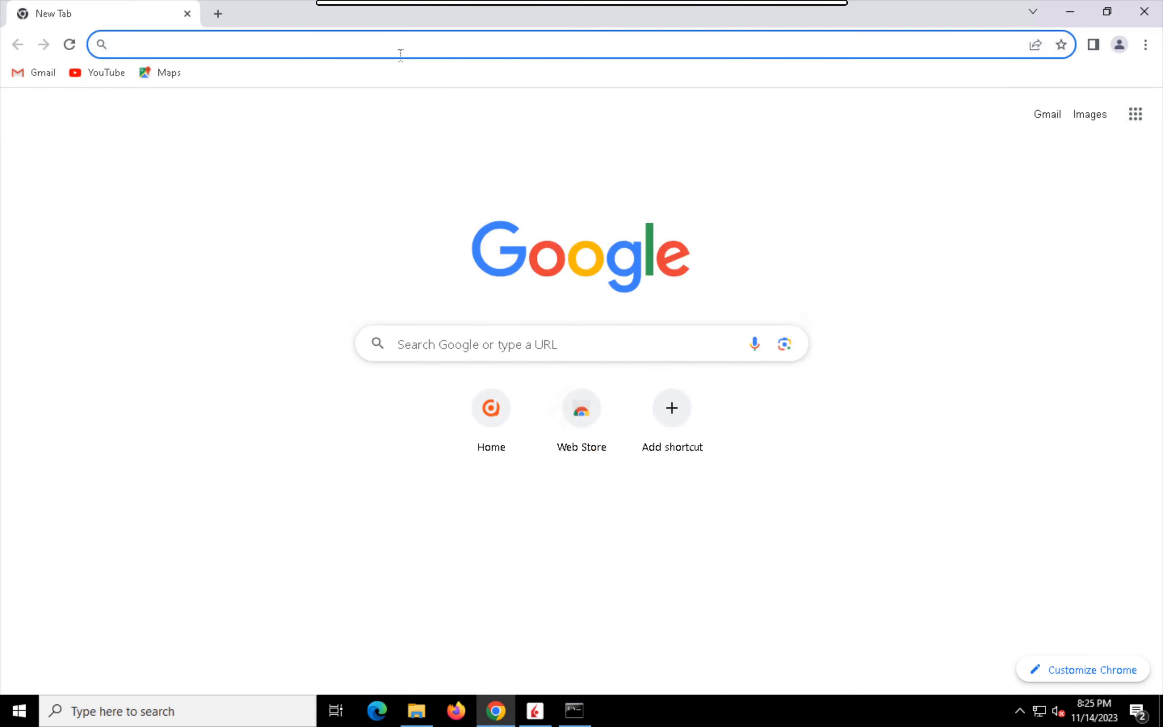
Step: Go to quantdroid.com in Chrome and open its Try Out app
left_click(348, 47)
type("quantdro")
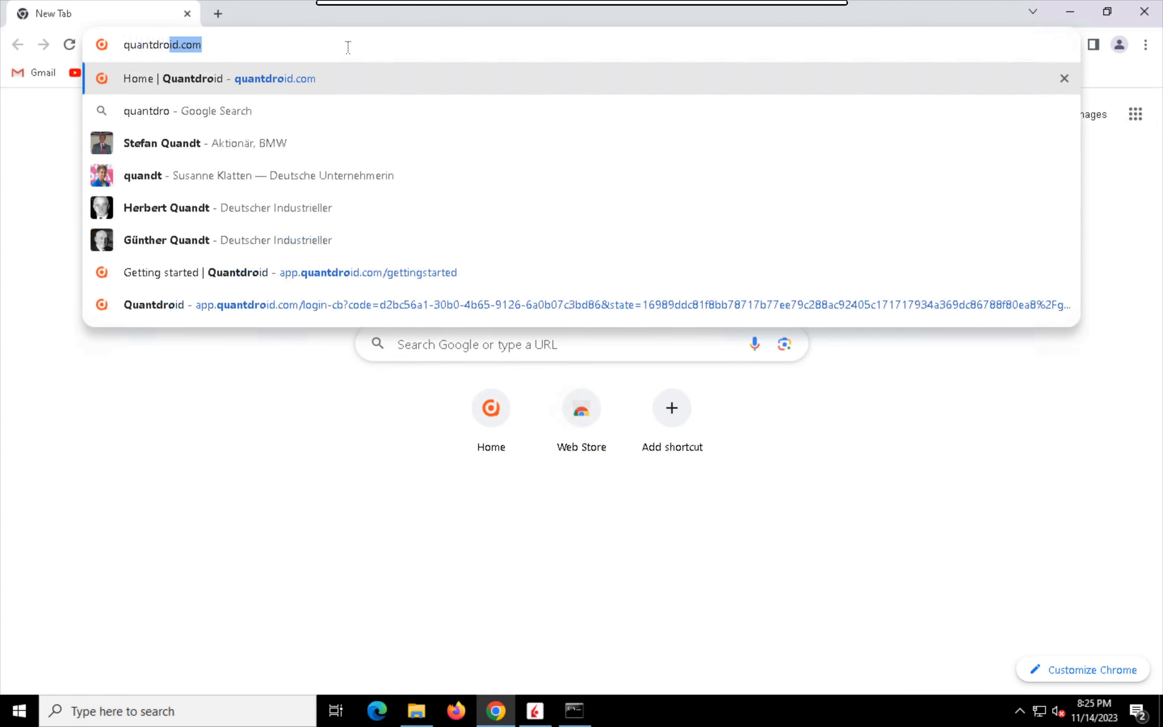
type("id.com")
key("Return")
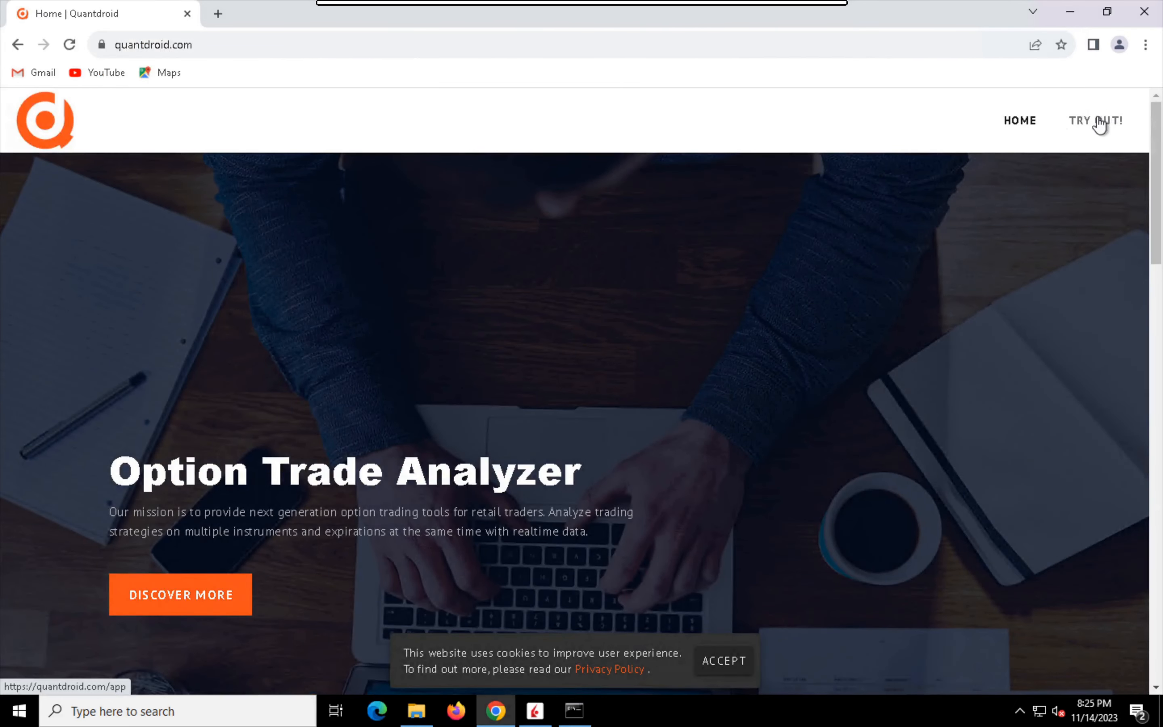
left_click(1092, 130)
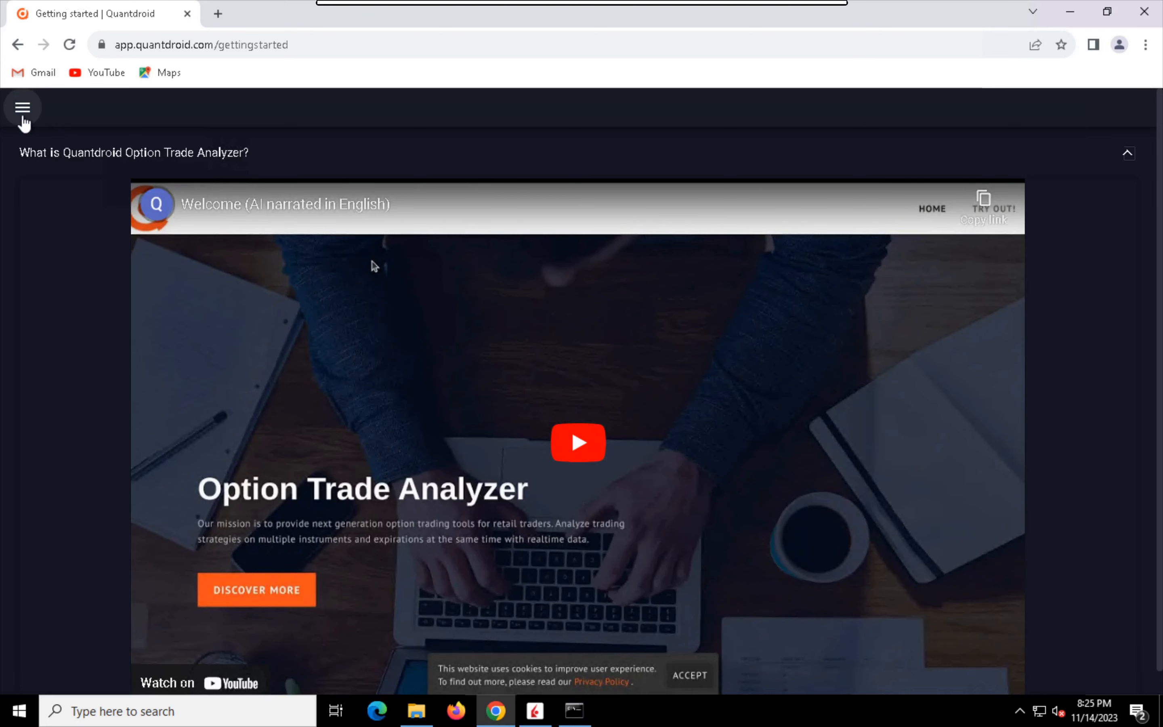
Step: Open the Quantdroid settings and expand the installation instructions for the bridge
left_click(21, 118)
left_click(116, 192)
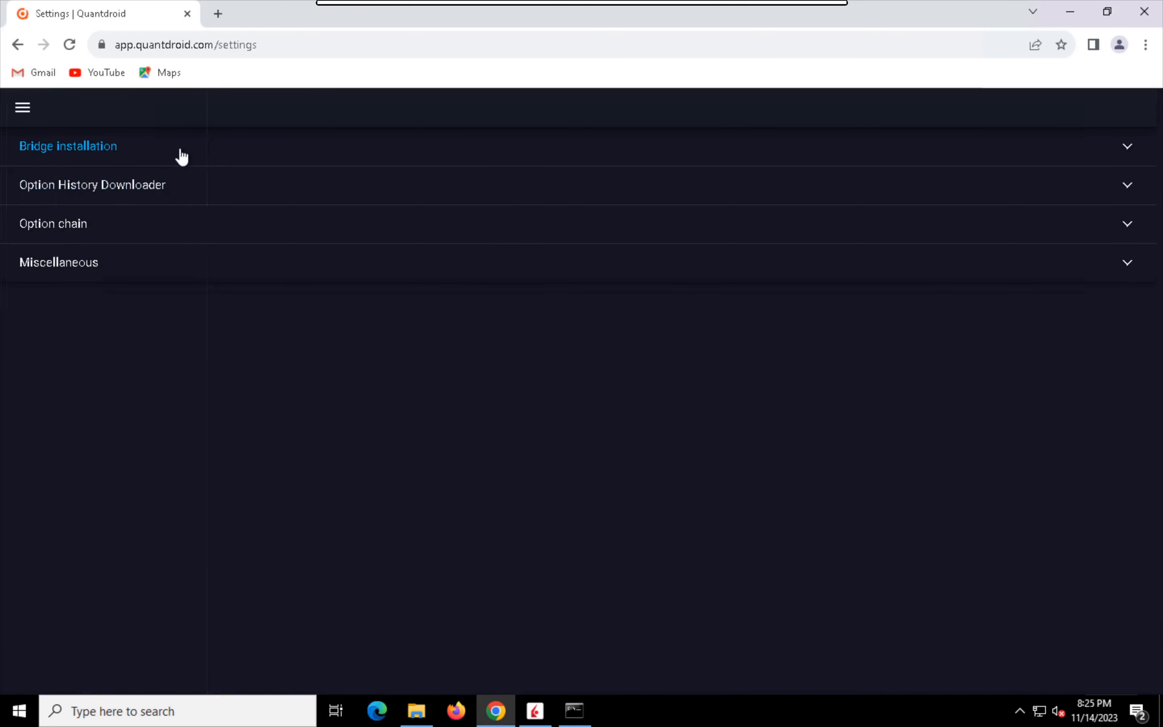
left_click(180, 156)
left_click(152, 254)
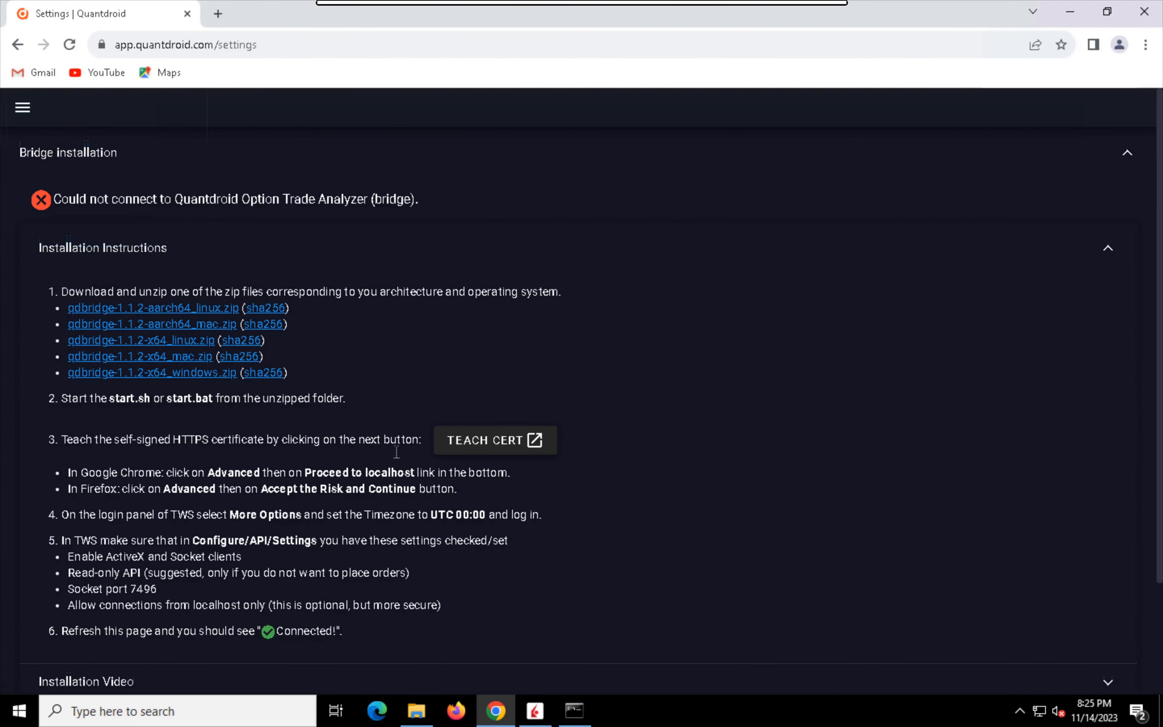
Step: Use Teach Cert to proceed to localhost despite its self-signed certificate in Chrome, and close the test page
left_click(467, 449)
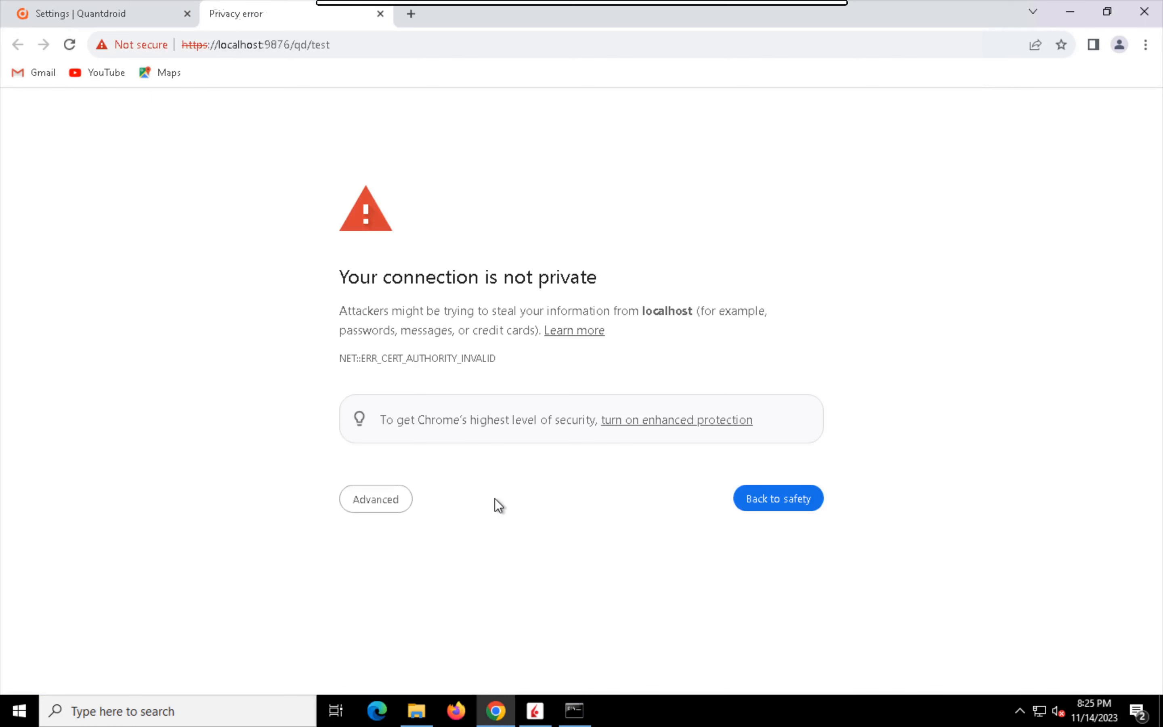
left_click(377, 512)
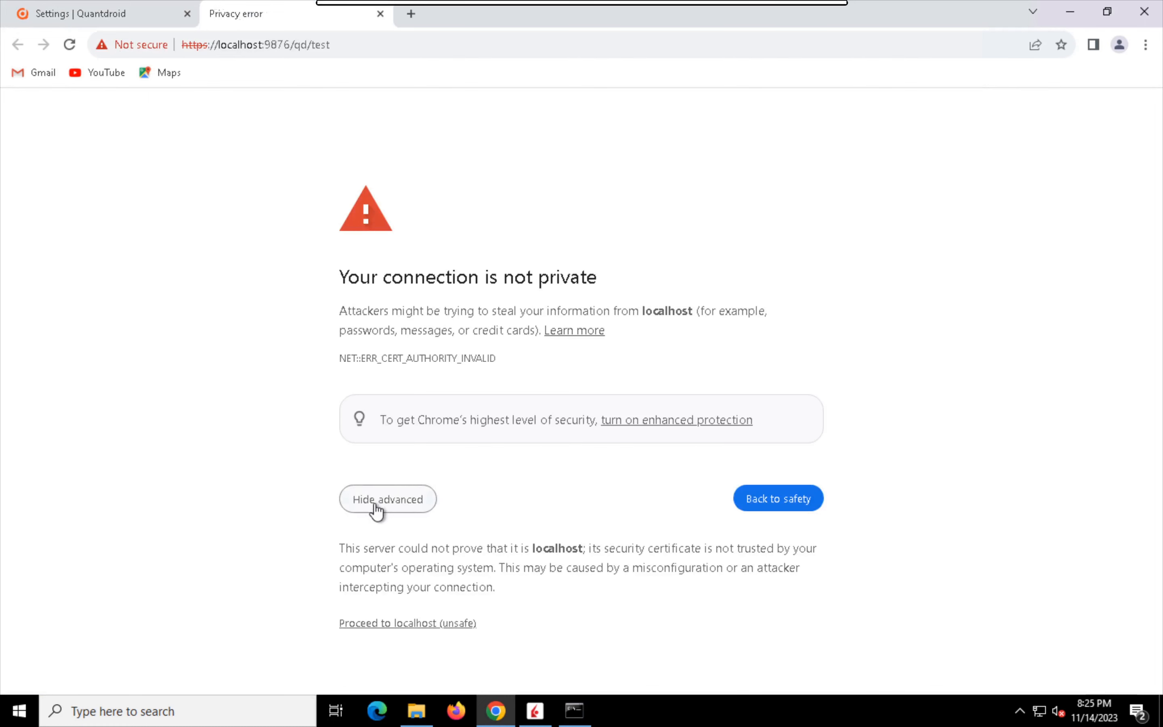
left_click(392, 623)
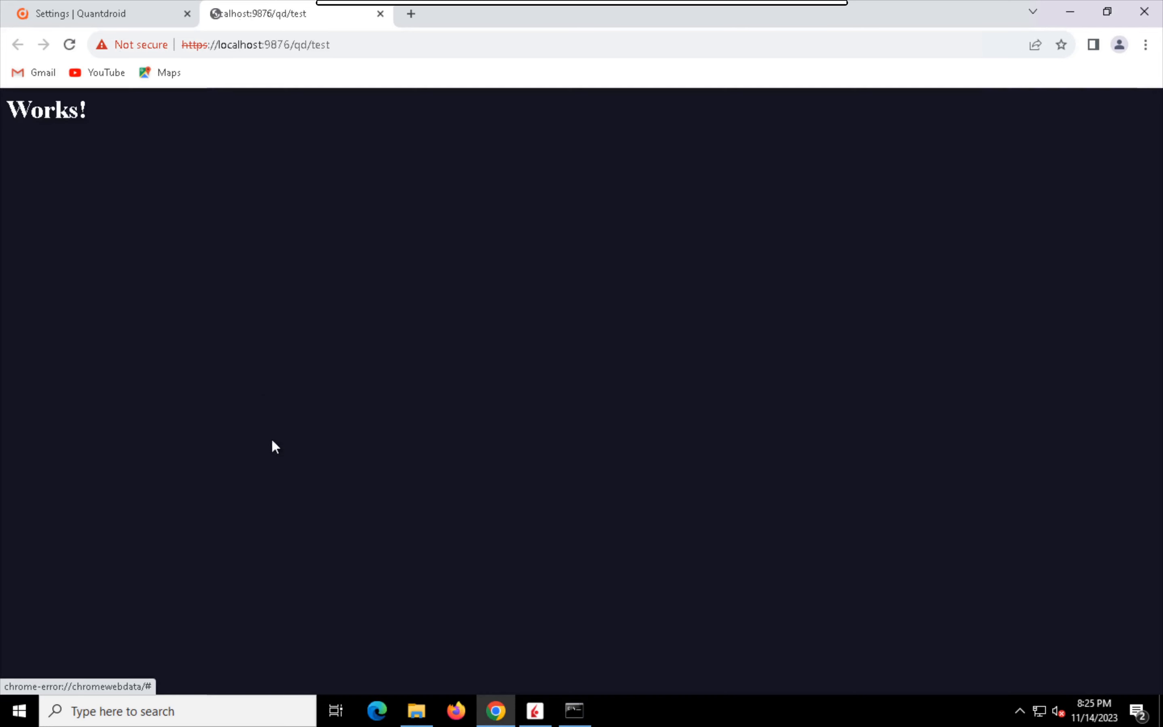
left_click(380, 15)
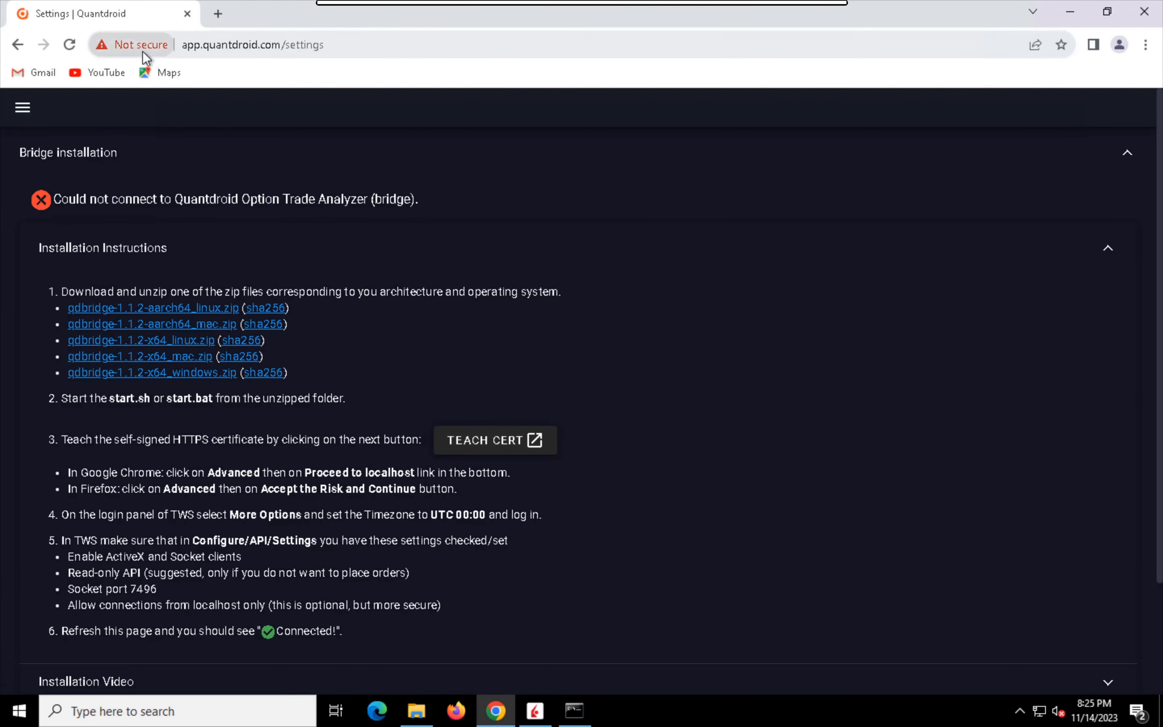
Step: Reload the Quantdroid settings in Chrome and check the bridge connection status under Bridge installation
left_click(70, 44)
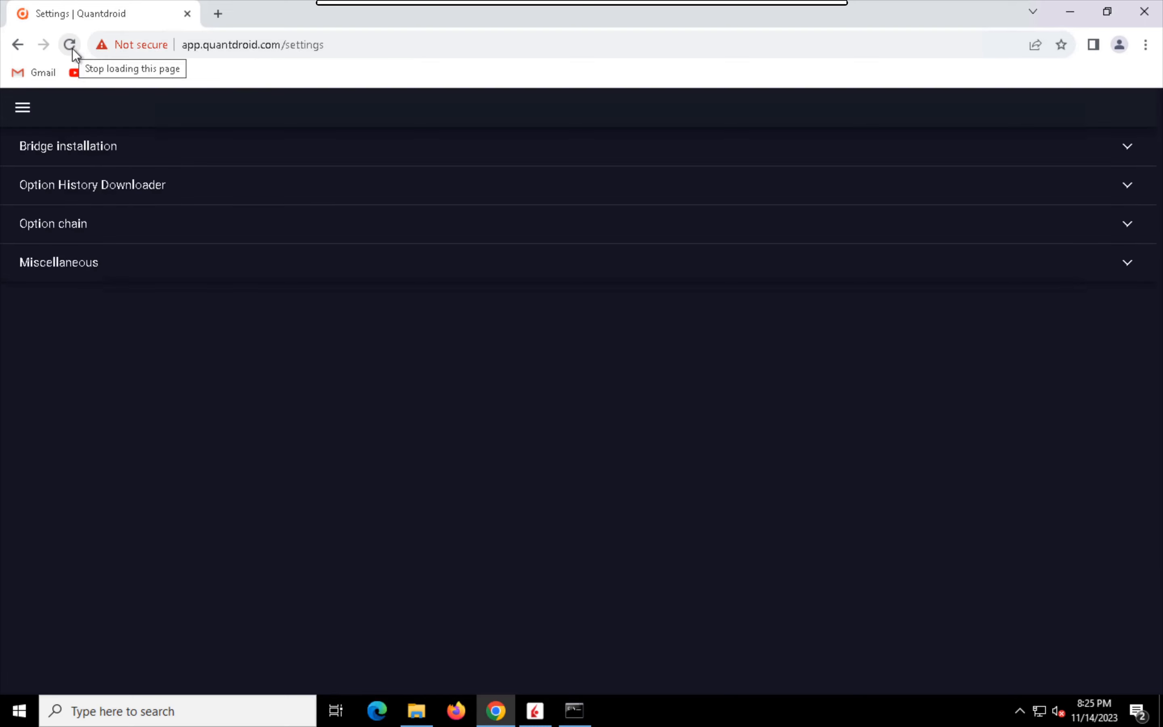
left_click(127, 147)
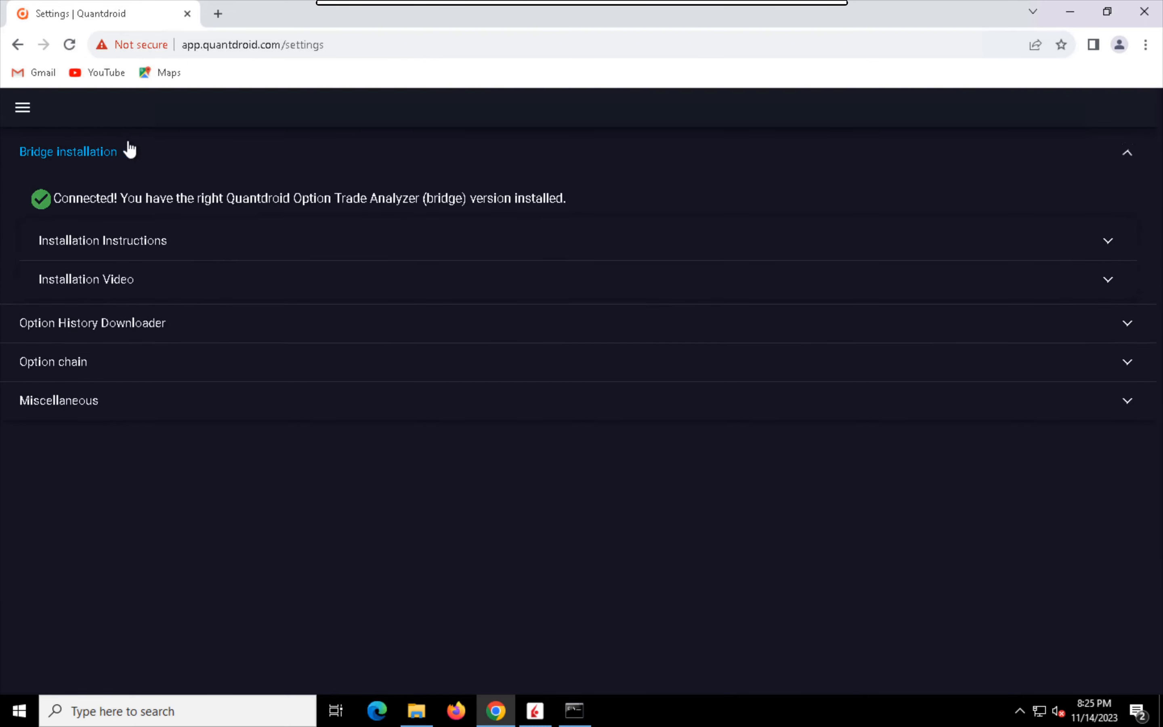